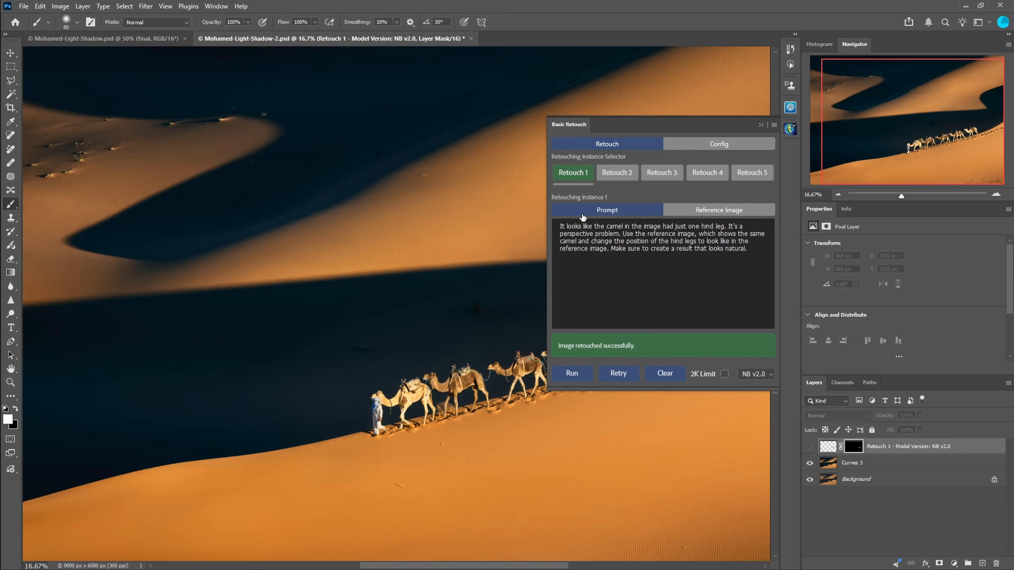
# Step: Review the Basic Retouch panel's model options and Config settings, then collapse the panel
pyautogui.click(768, 374)
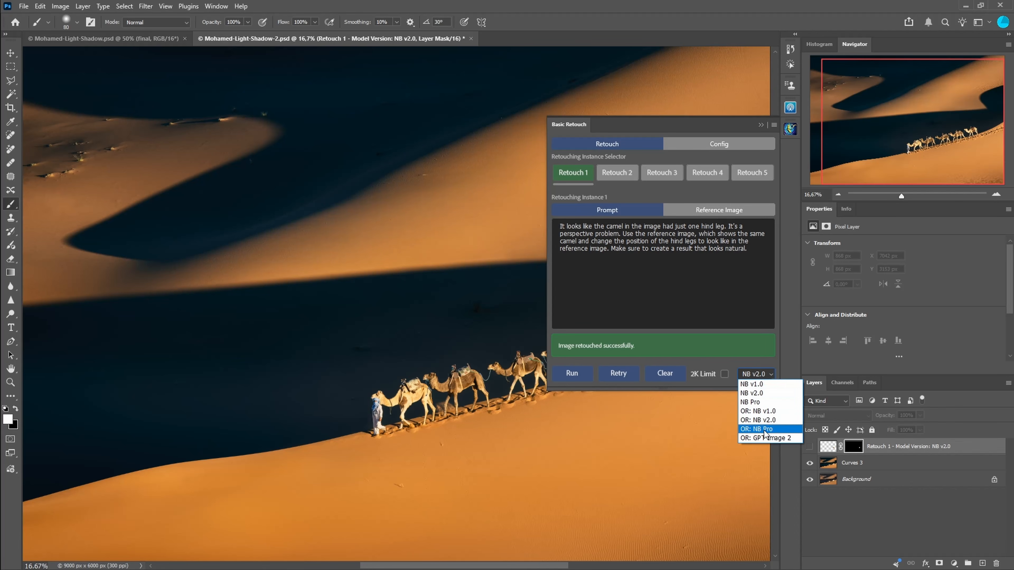
pyautogui.click(751, 384)
pyautogui.click(686, 145)
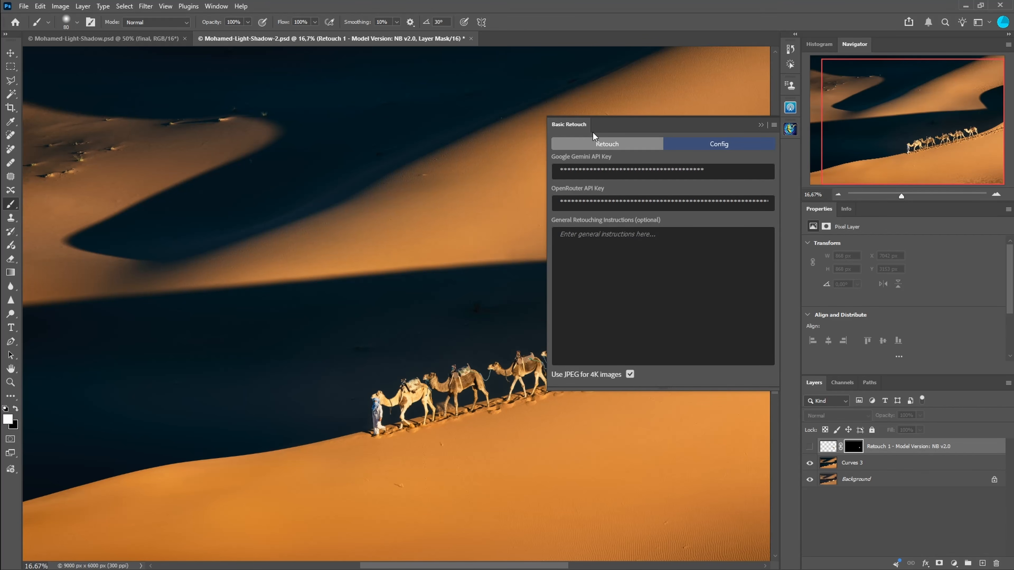
pyautogui.click(605, 147)
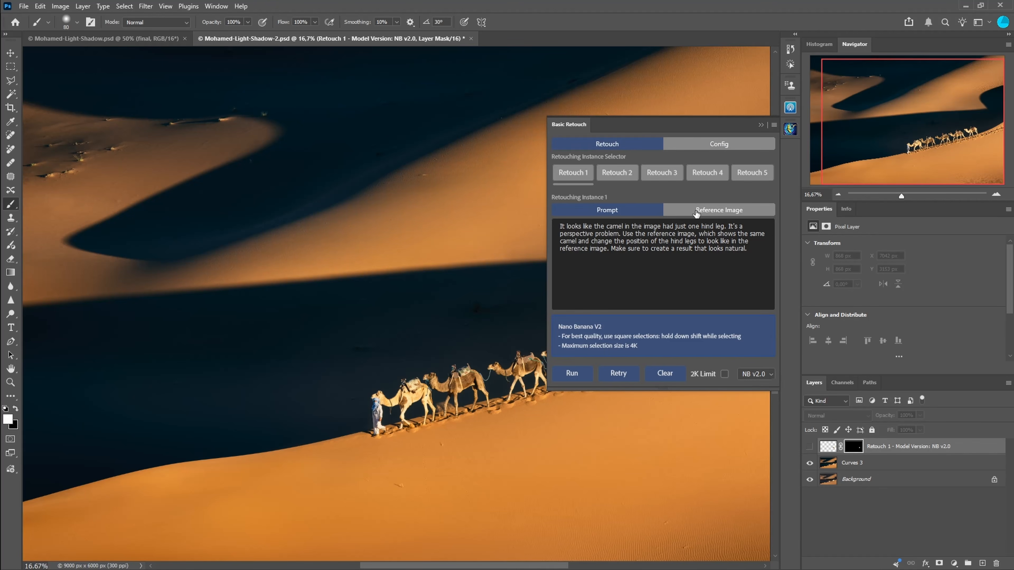
pyautogui.scroll(-3, 695, 211)
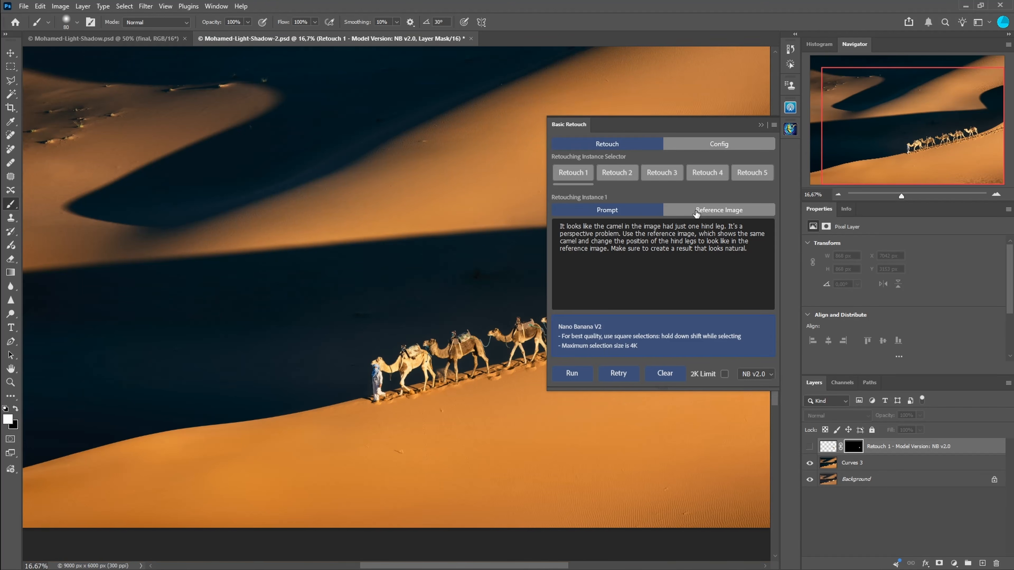
pyautogui.click(761, 126)
# Step: Zoom in on the lead camel's hind legs to inspect them
pyautogui.moveTo(679, 294); pyautogui.dragTo(656, 317)
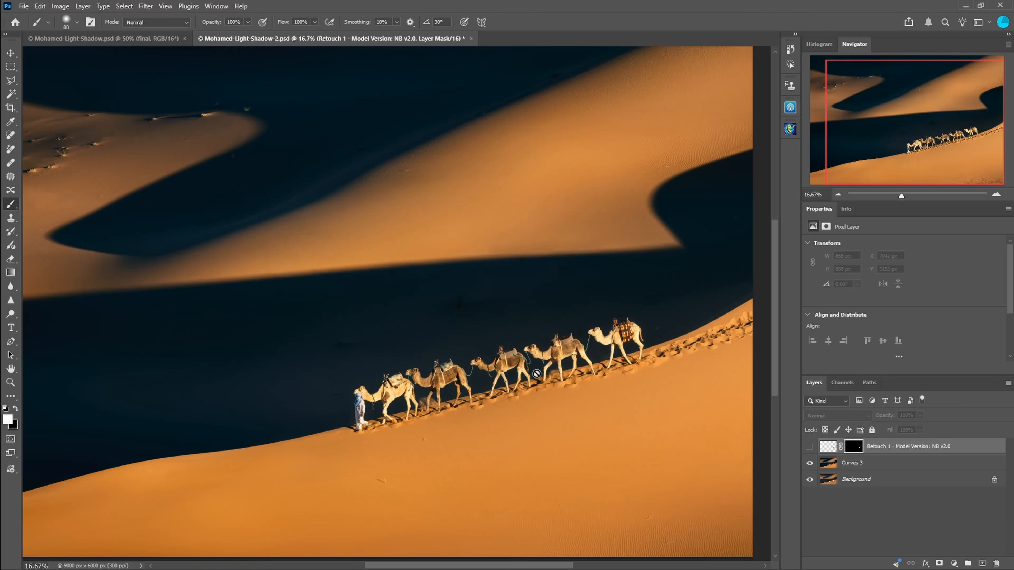
pyautogui.keyDown('ctrl'); pyautogui.click(650, 344); pyautogui.keyUp('ctrl')
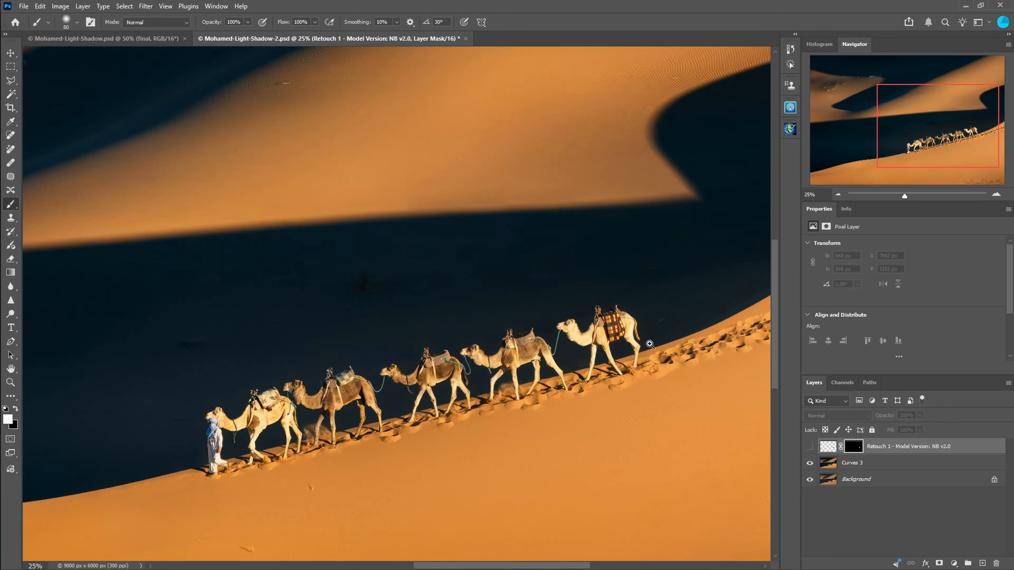
pyautogui.keyDown('ctrl'); pyautogui.click(634, 353); pyautogui.keyUp('ctrl')
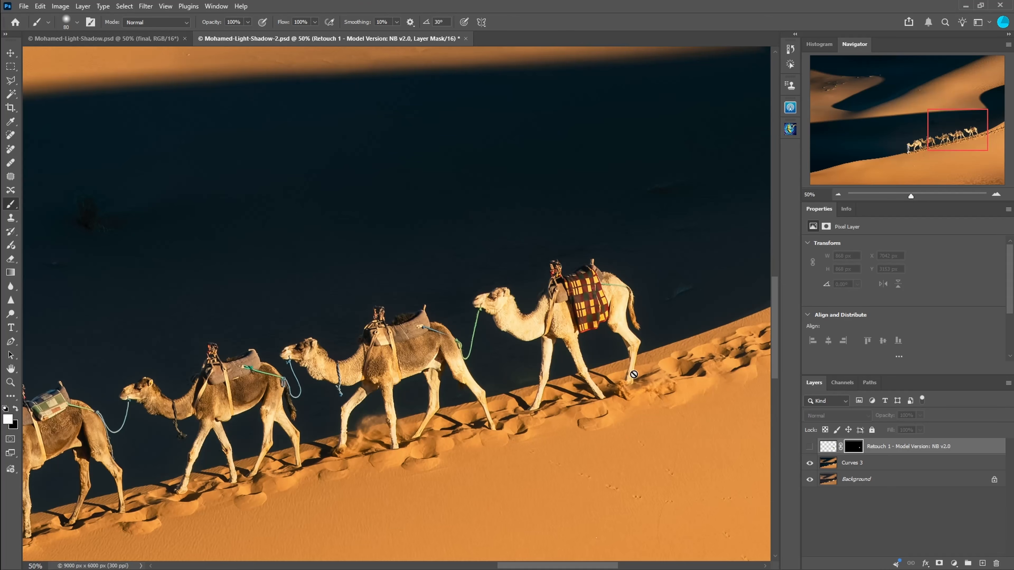
pyautogui.keyDown('ctrl'); pyautogui.click(636, 373); pyautogui.keyUp('ctrl')
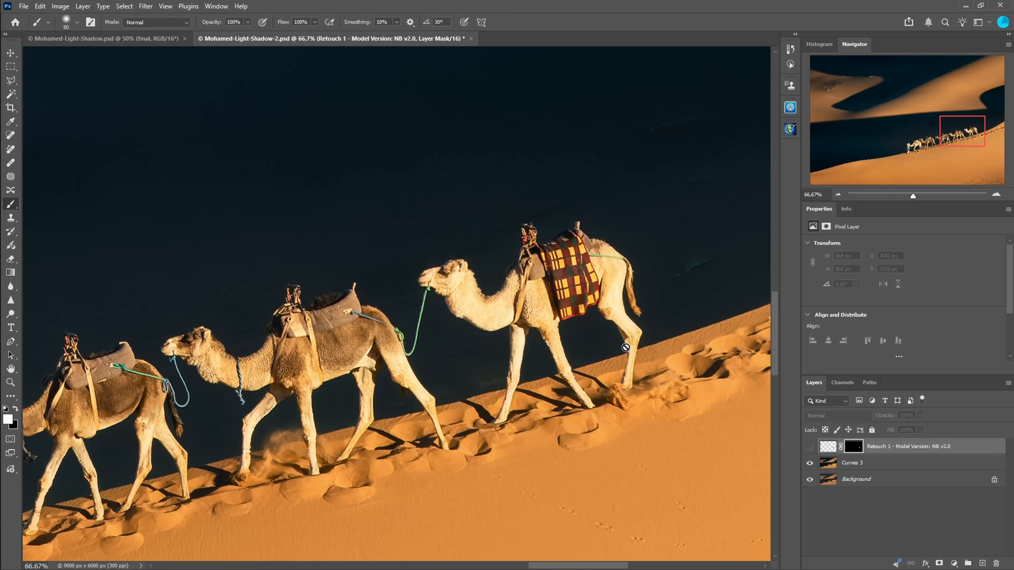
pyautogui.keyDown('ctrl'); pyautogui.click(625, 338); pyautogui.keyUp('ctrl')
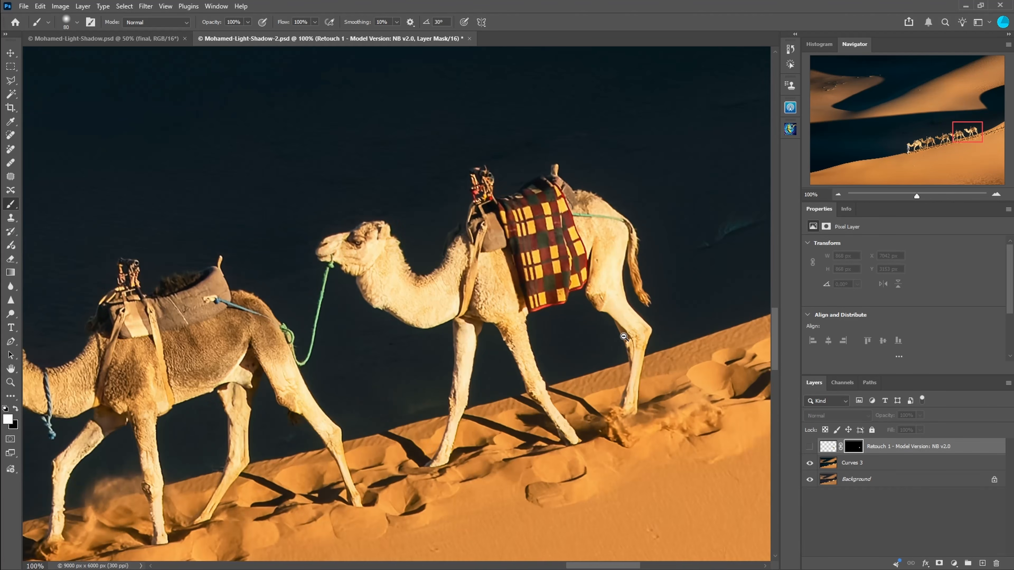
pyautogui.keyDown('alt'); pyautogui.click(624, 338); pyautogui.keyUp('alt')
pyautogui.keyDown('alt'); pyautogui.click(625, 337); pyautogui.keyUp('alt')
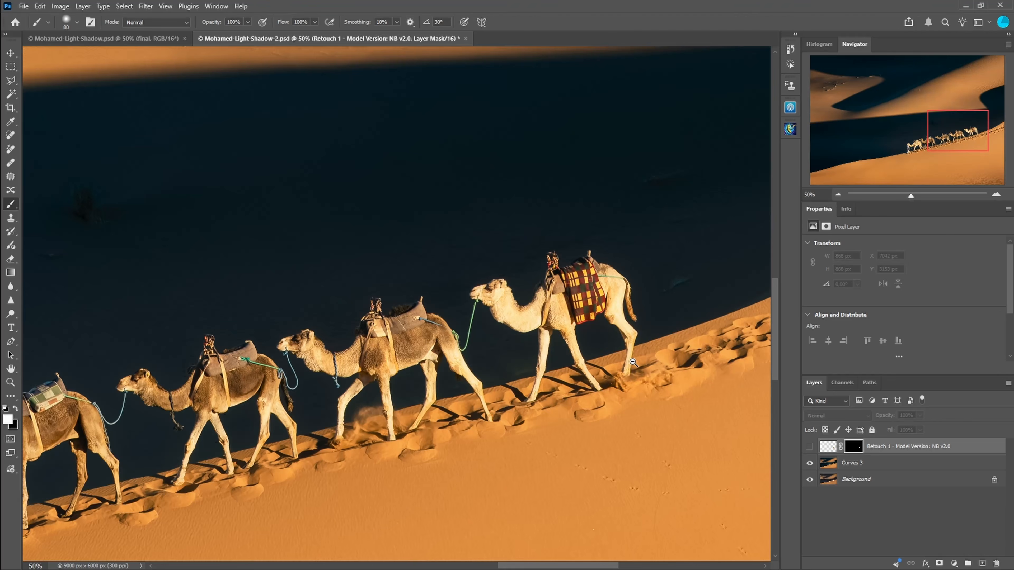
pyautogui.keyDown('alt'); pyautogui.click(633, 362); pyautogui.keyUp('alt')
pyautogui.keyDown('alt'); pyautogui.click(633, 362); pyautogui.keyUp('alt')
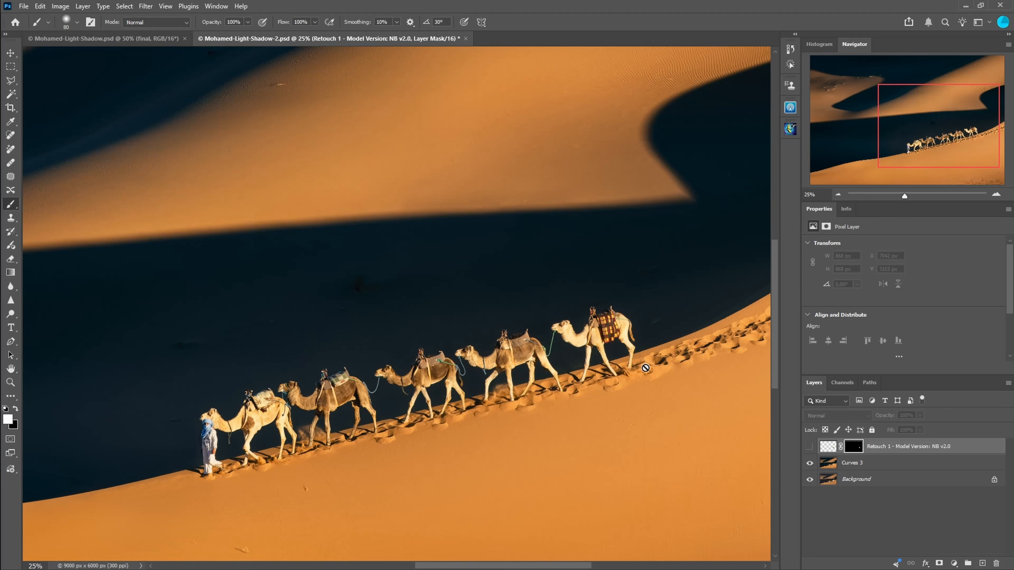
# Step: Switch to the Mohamed-Light-Shadow document and clear its existing selection
pyautogui.click(149, 43)
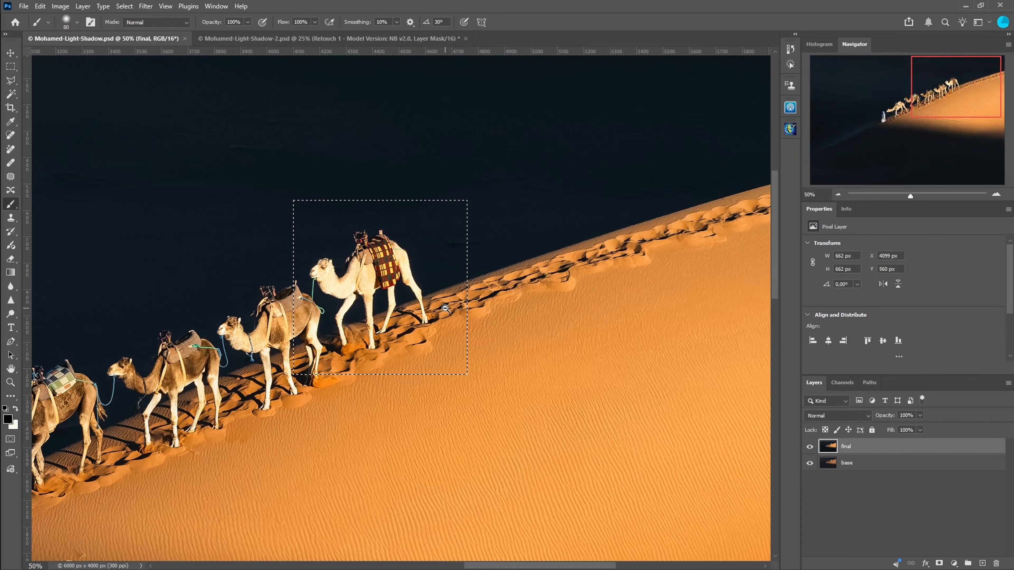
pyautogui.keyDown('alt'); pyautogui.click(445, 308); pyautogui.keyUp('alt')
pyautogui.keyDown('alt'); pyautogui.click(445, 309); pyautogui.keyUp('alt')
pyautogui.hotkey('ctrl', 'd')
pyautogui.moveTo(445, 306); pyautogui.dragTo(543, 309)
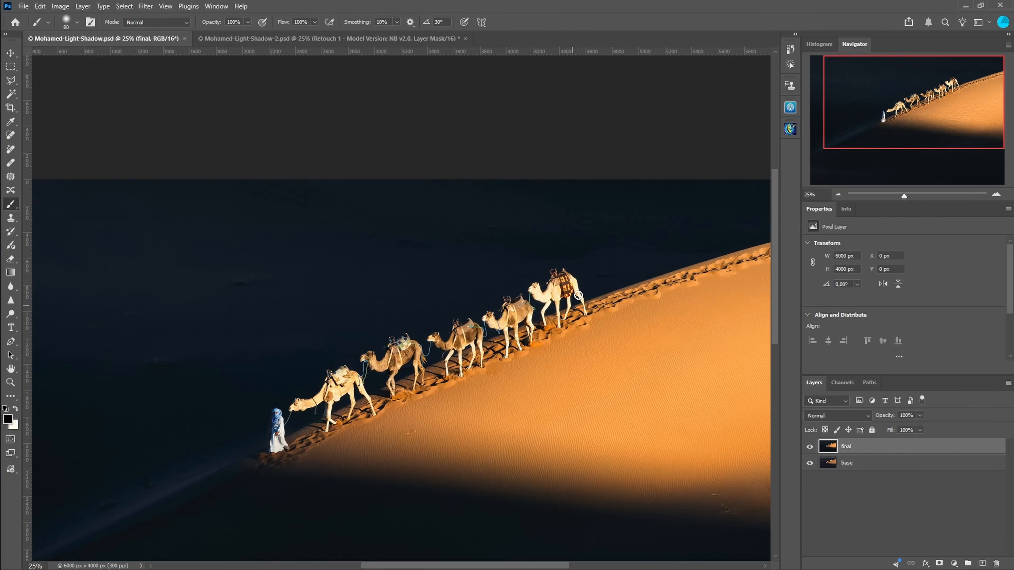
pyautogui.scroll(2, 578, 296)
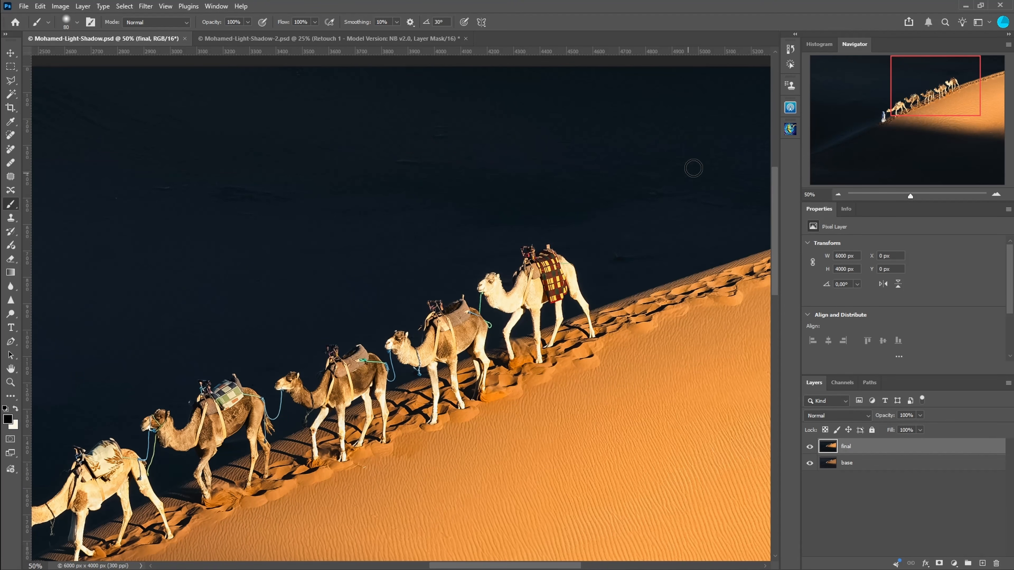
# Step: Draw a square marquee selection around the lead camel and reopen the Basic Retouch panel
pyautogui.press('m')
pyautogui.moveTo(441, 208)
pyautogui.mouseDown()
pyautogui.moveTo(659, 384)
pyautogui.moveTo(675, 382)
pyautogui.mouseUp()
pyautogui.click(795, 130)
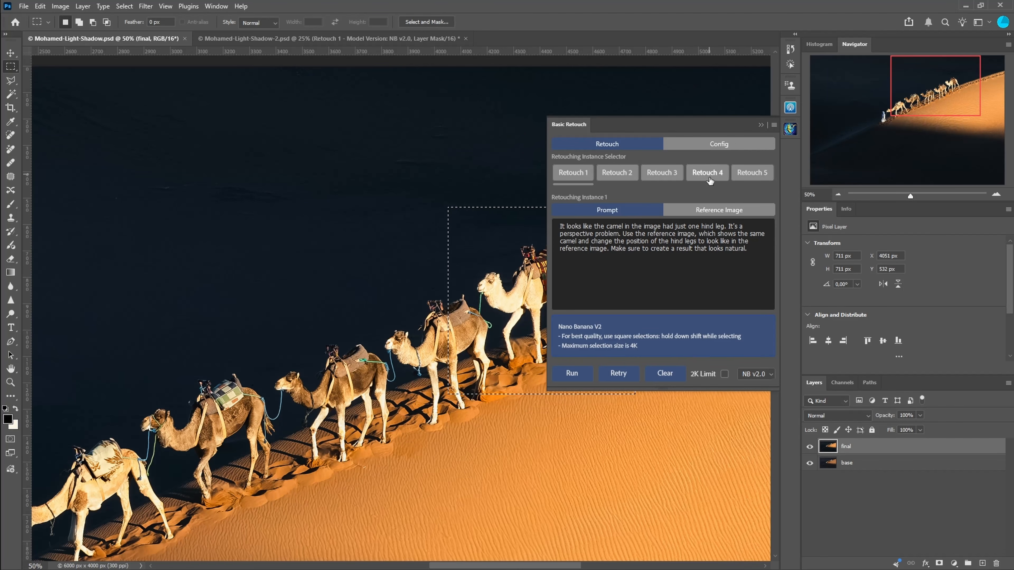
# Step: In Retouch 2, reposition the selection over the lead camel and set it as the reference image
pyautogui.click(621, 174)
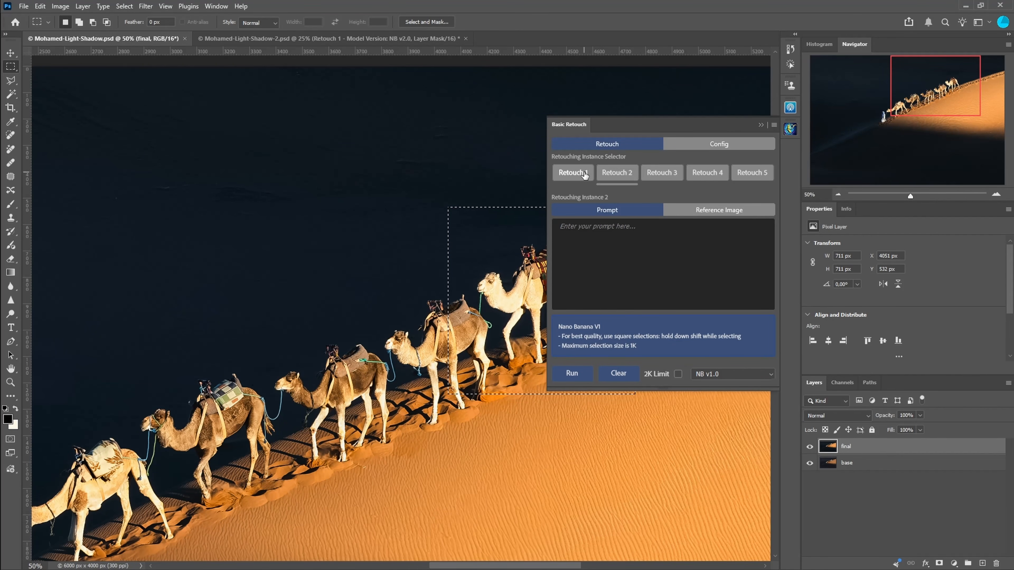
pyautogui.click(695, 211)
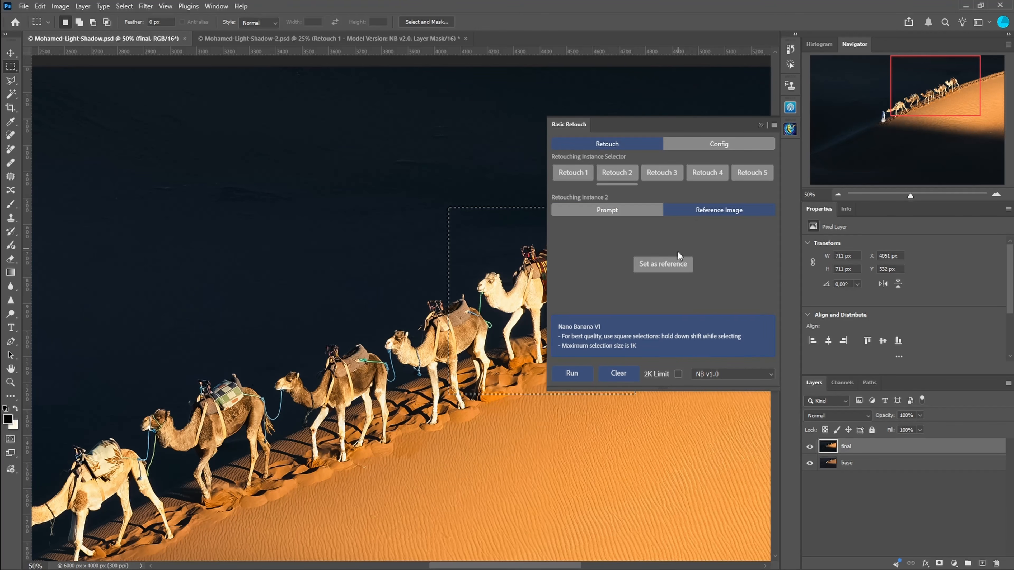
pyautogui.moveTo(498, 247); pyautogui.dragTo(394, 244)
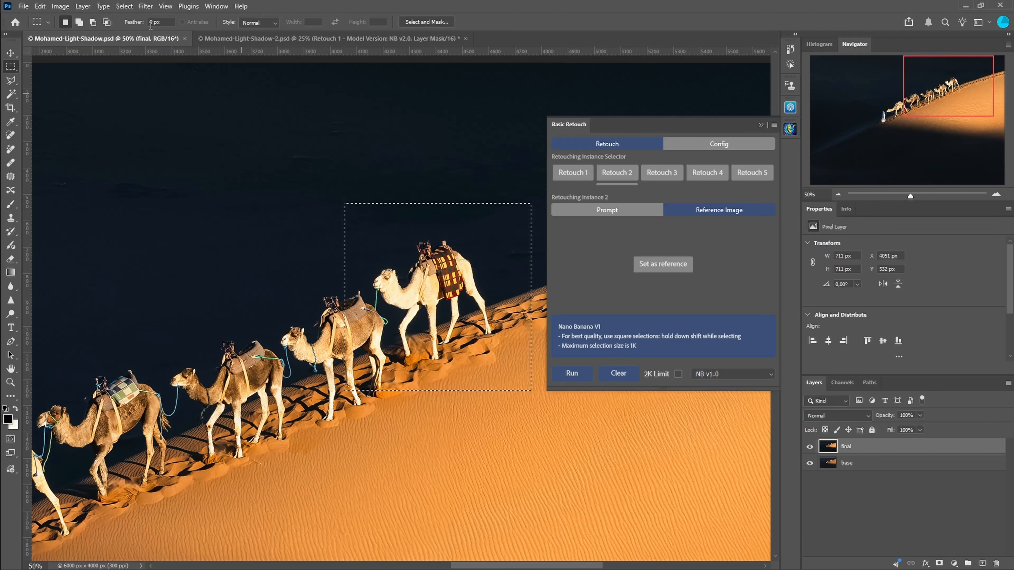
pyautogui.click(651, 263)
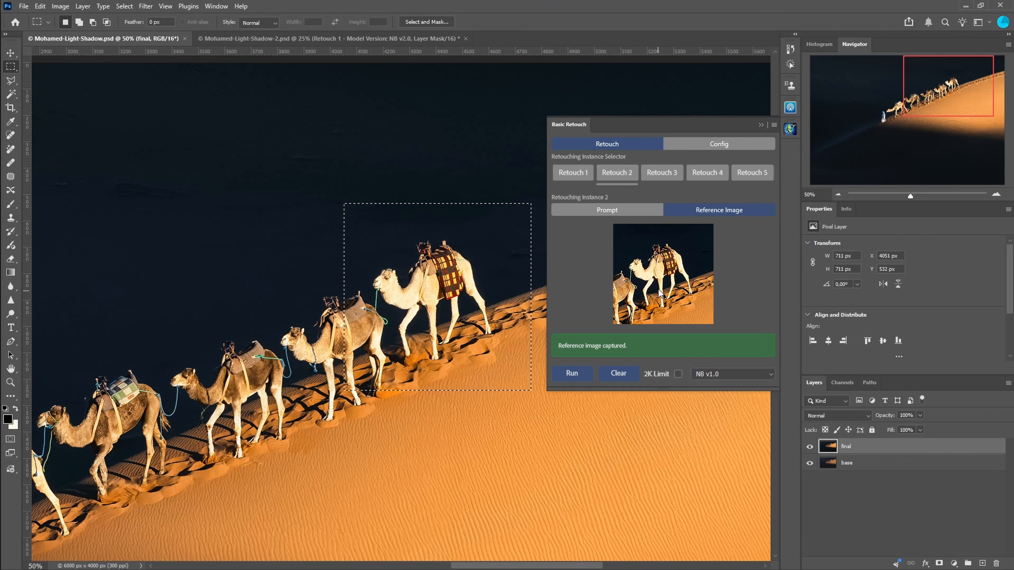
# Step: Switch to the Mohamed-Light-Shadow-2 document and draw a square selection around the lead camel
pyautogui.click(290, 40)
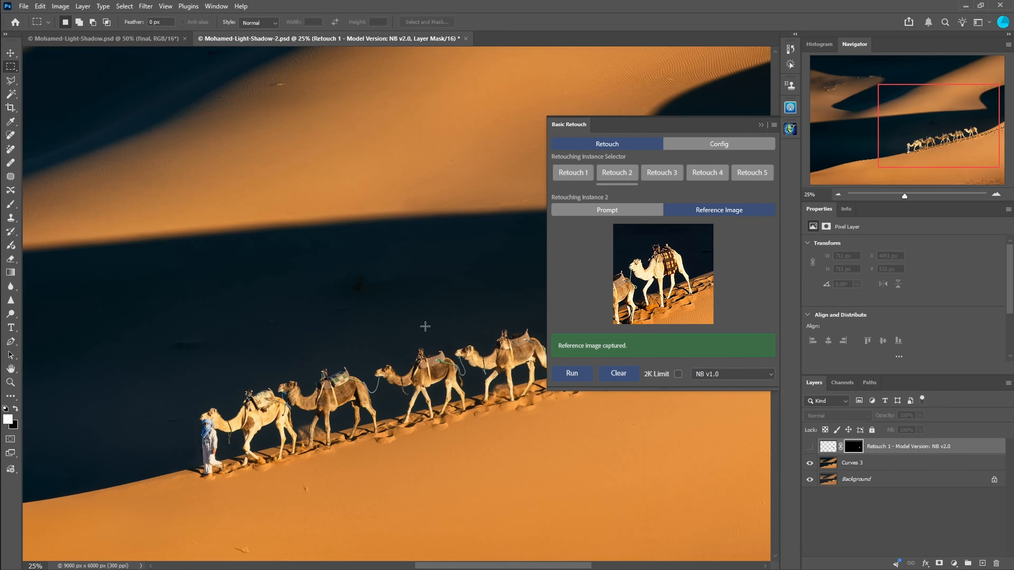
pyautogui.keyDown('ctrl'); pyautogui.click(284, 327); pyautogui.keyUp('ctrl')
pyautogui.moveTo(277, 253); pyautogui.dragTo(575, 463)
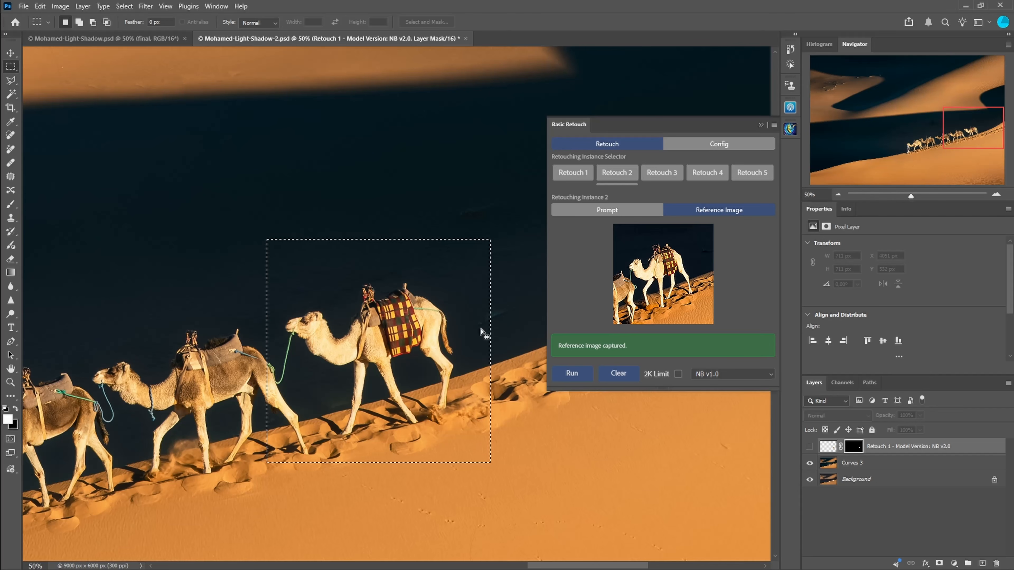
# Step: Select the Retouch 1 instance and review its prompt and reference image
pyautogui.click(607, 210)
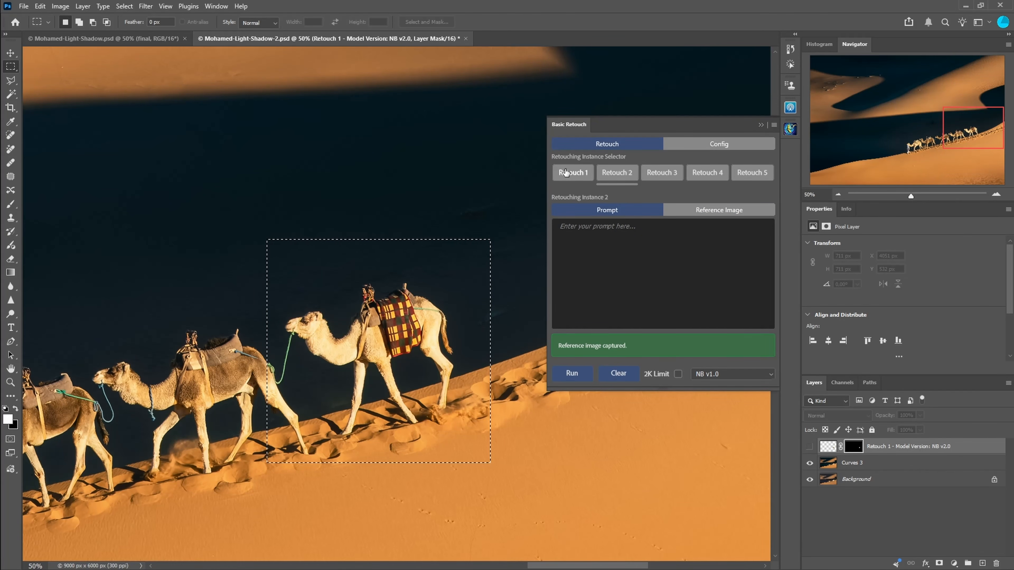
pyautogui.click(589, 176)
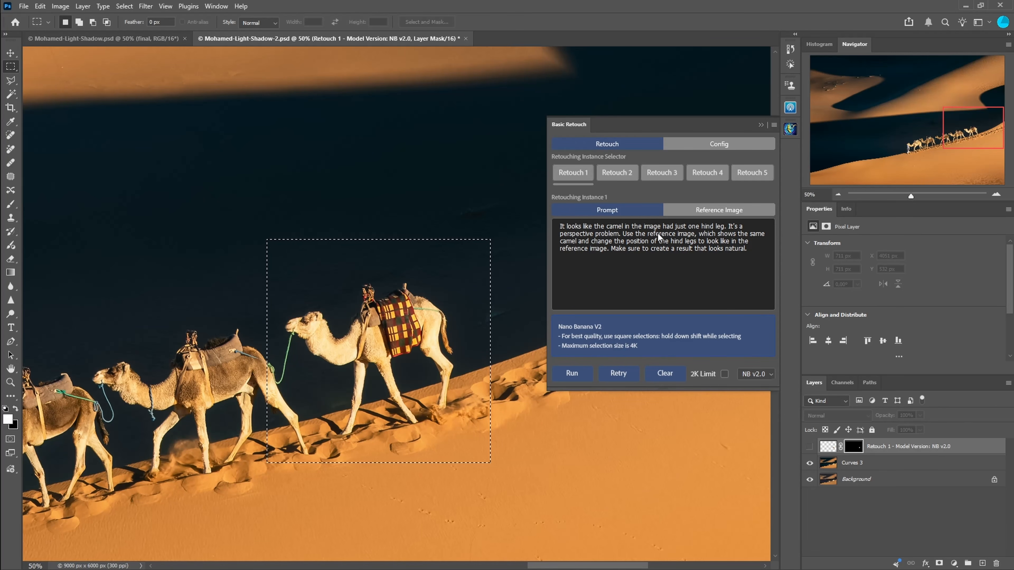
pyautogui.click(691, 215)
pyautogui.click(618, 211)
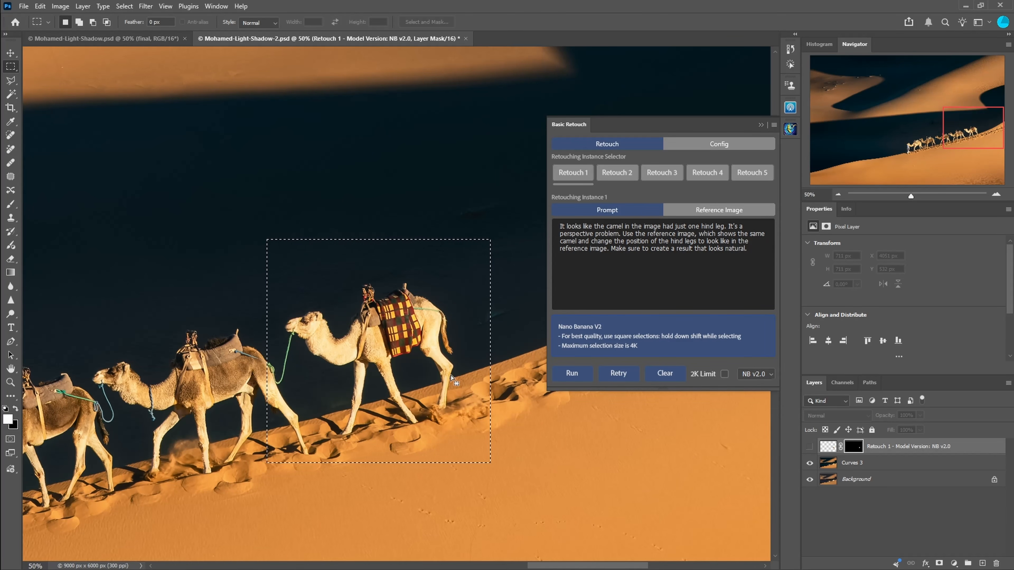
# Step: Set the model to NB v1.0 and run Retouch 1 on the selection
pyautogui.click(770, 375)
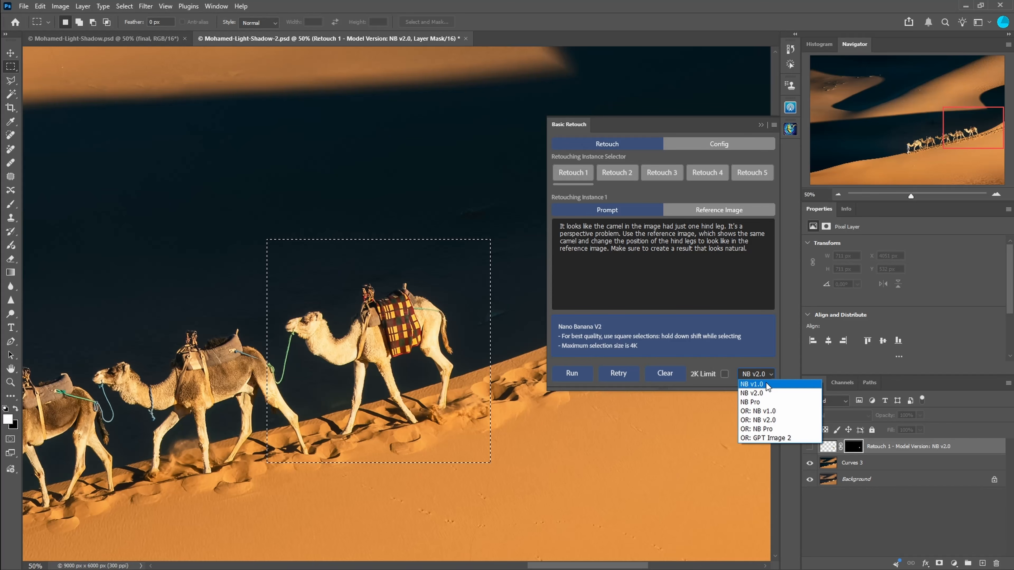
pyautogui.click(766, 384)
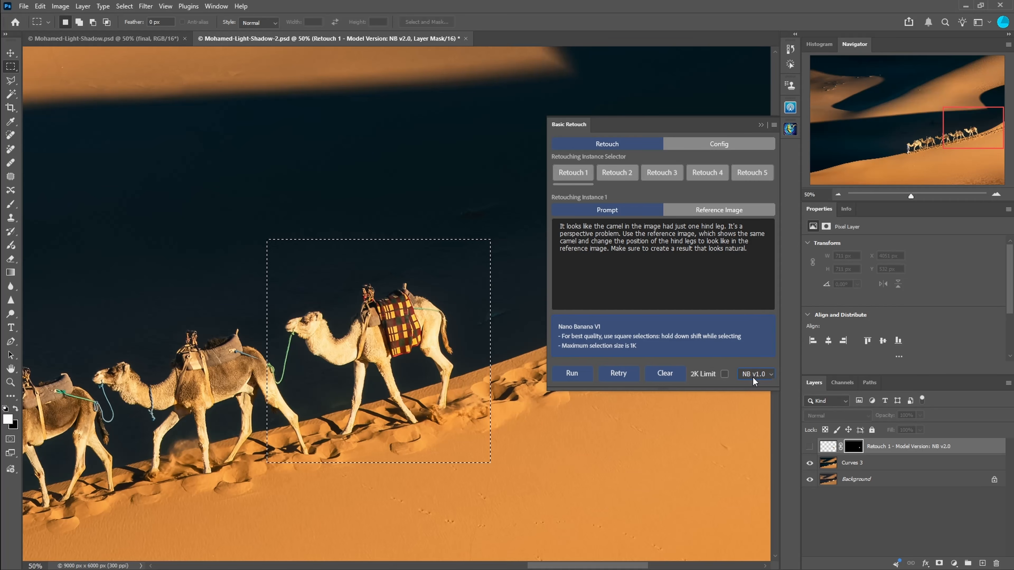
pyautogui.click(572, 373)
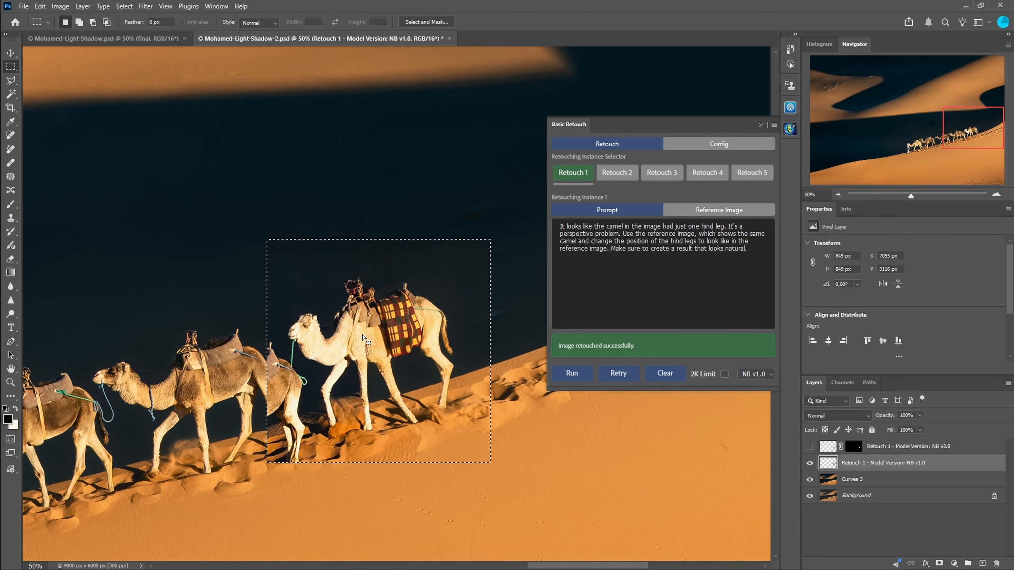
# Step: Compare the NB v1.0 retouch layer against the original by toggling layer visibility at 100% zoom
pyautogui.click(809, 462)
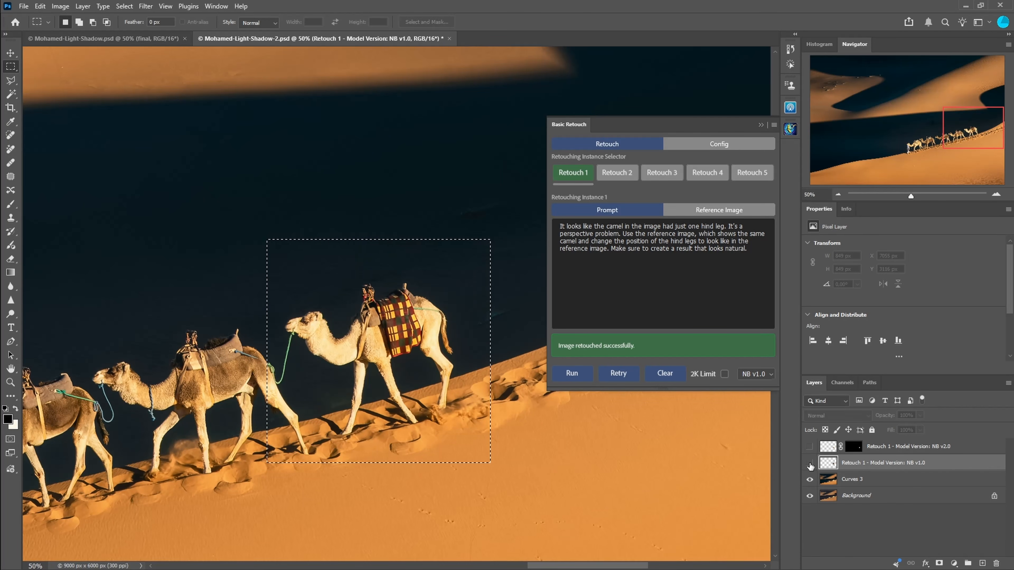
pyautogui.click(810, 444)
pyautogui.click(765, 374)
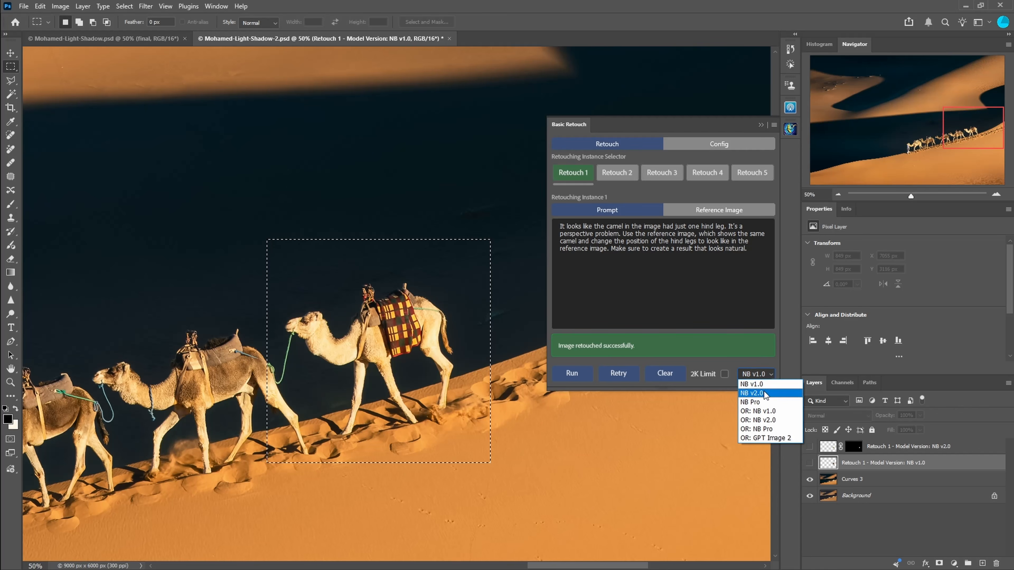
pyautogui.click(758, 384)
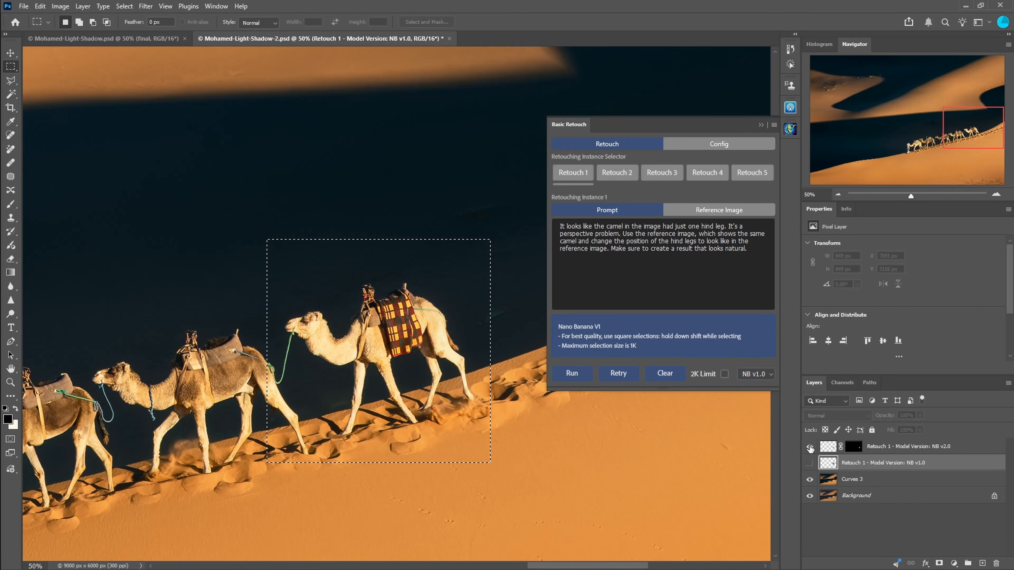
pyautogui.hotkey('ctrl', '1')
pyautogui.click(761, 125)
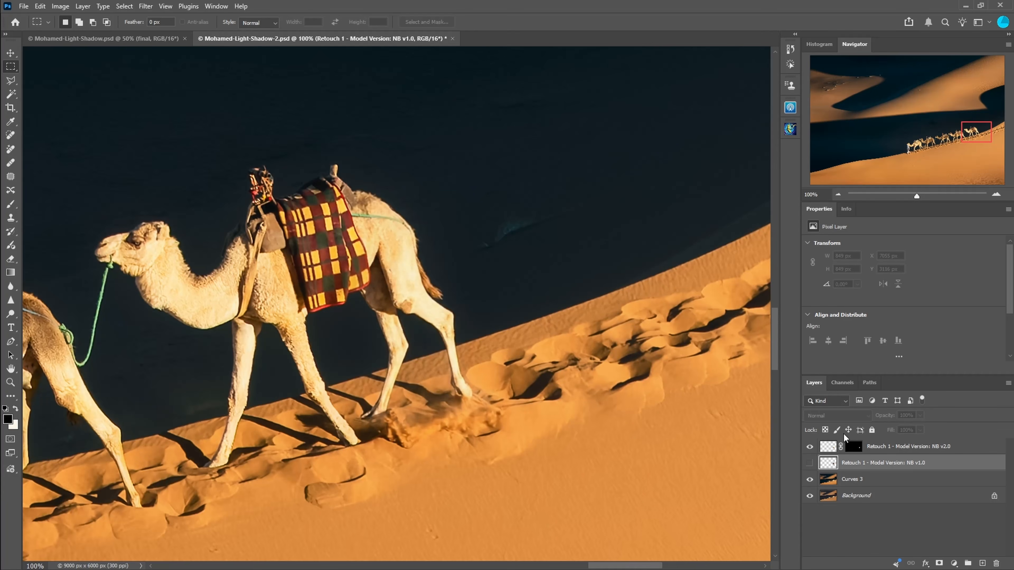
# Step: Disable the NB v2.0 retouch layer's mask and make that layer visible
pyautogui.keyDown('shift'); pyautogui.click(853, 446); pyautogui.keyUp('shift')
pyautogui.click(809, 447)
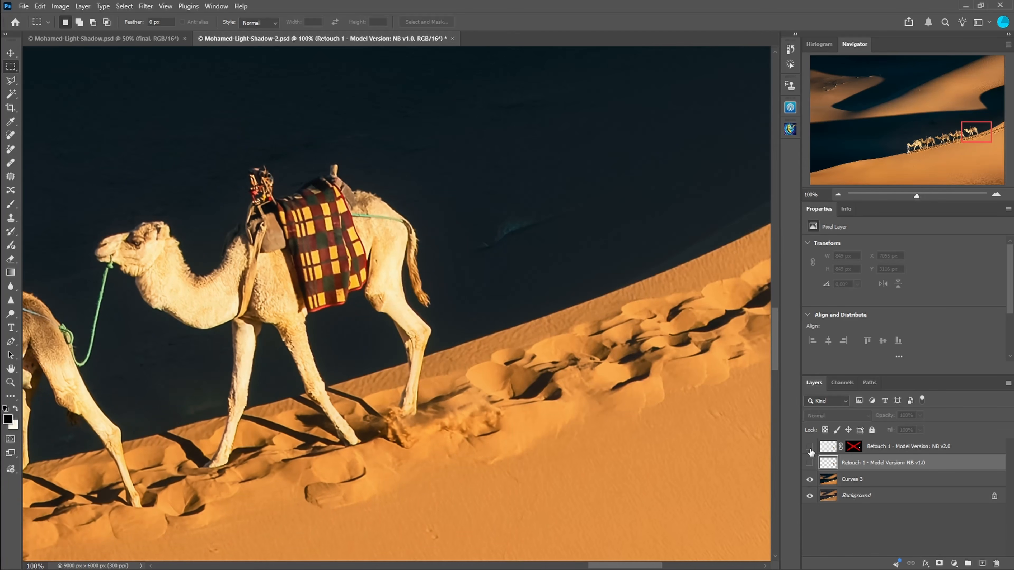
pyautogui.click(810, 449)
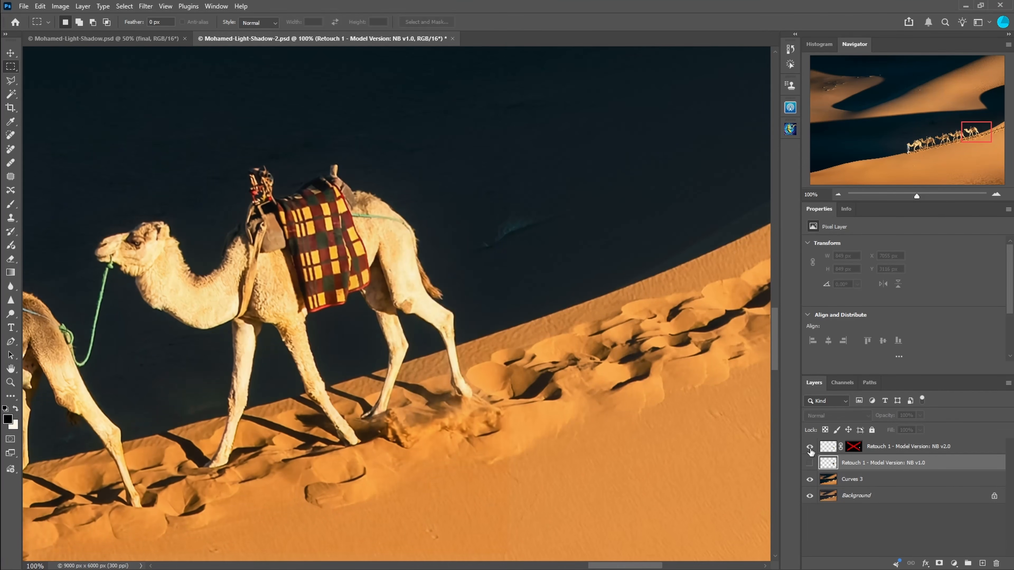
# Step: Compare the result with the lead camel in the Mohamed-Light-Shadow document
pyautogui.click(152, 38)
pyautogui.keyDown('ctrl'); pyautogui.click(410, 274); pyautogui.keyUp('ctrl')
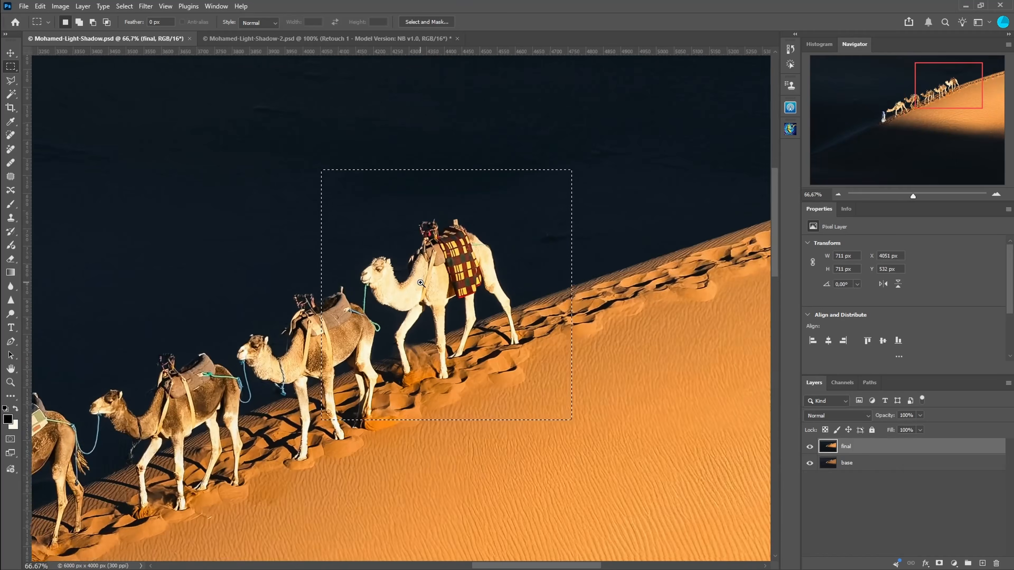
pyautogui.click(279, 38)
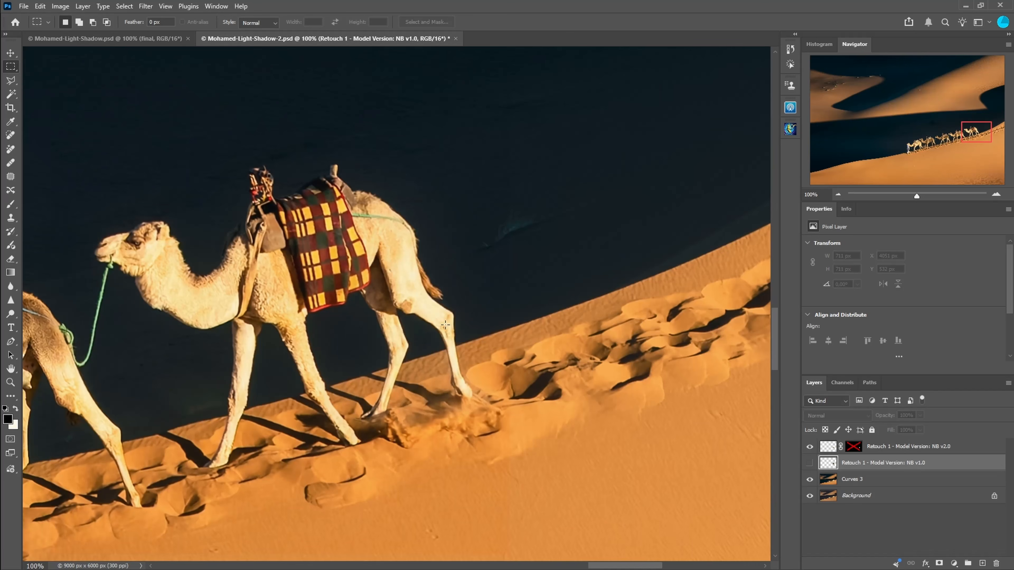
# Step: Switch back and forth between the two camel documents to compare the retouched lead camel with the original
pyautogui.click(137, 39)
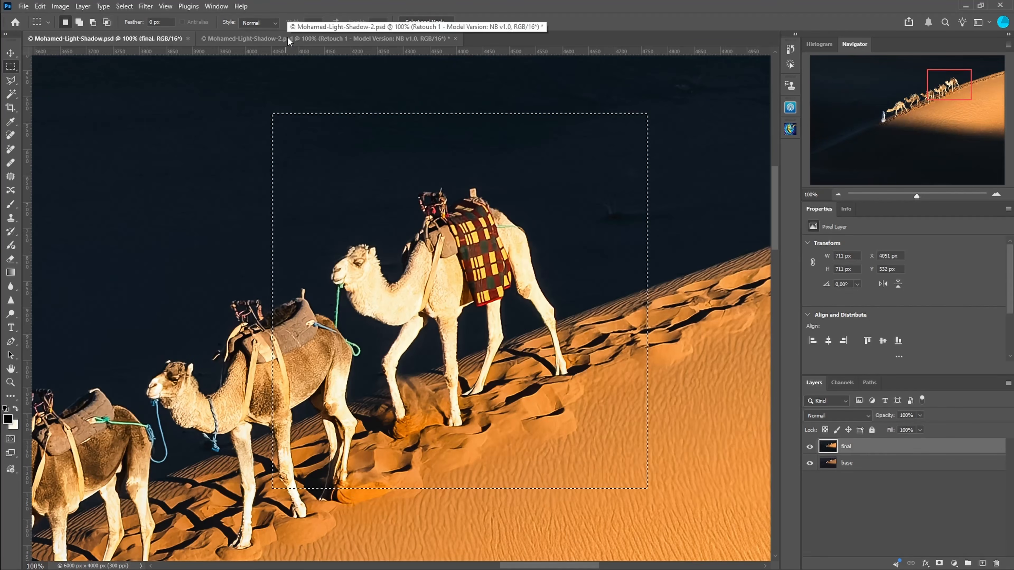
pyautogui.click(288, 37)
pyautogui.keyDown('ctrl'); pyautogui.keyDown('alt'); pyautogui.click(407, 347); pyautogui.keyUp('alt'); pyautogui.keyUp('ctrl')
pyautogui.keyDown('ctrl'); pyautogui.keyDown('alt'); pyautogui.click(406, 346); pyautogui.keyUp('alt'); pyautogui.keyUp('ctrl')
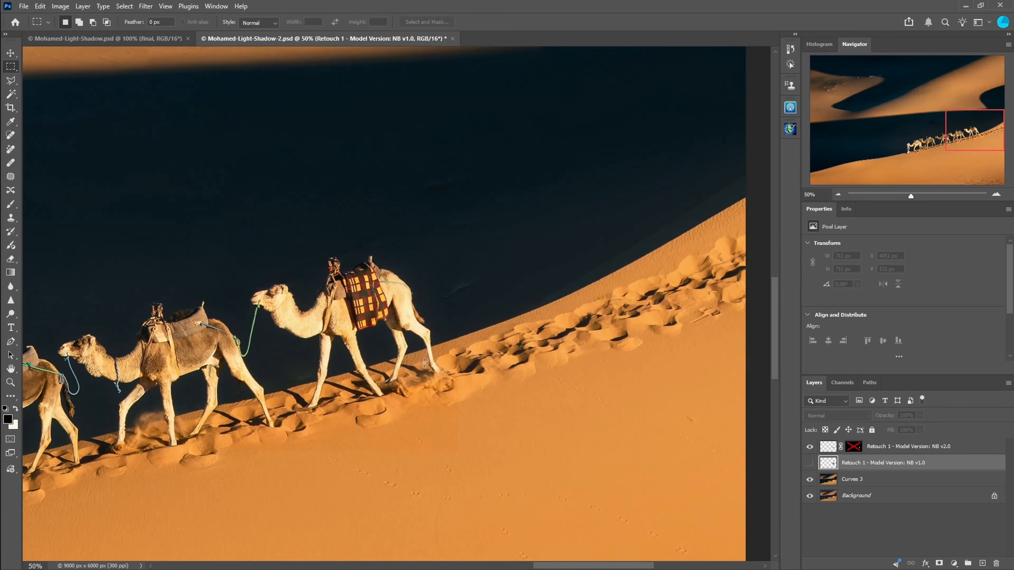
pyautogui.click(164, 39)
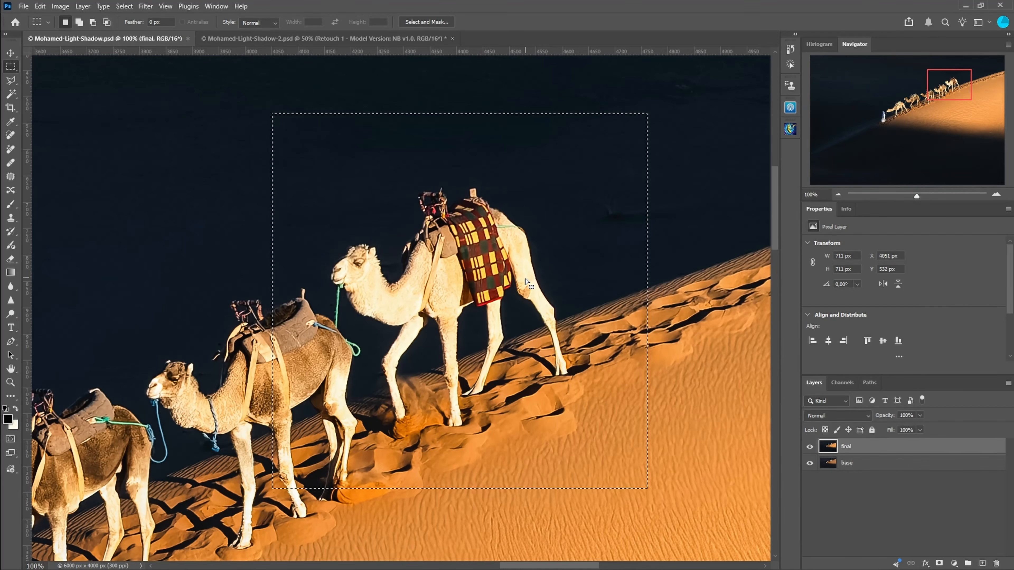
pyautogui.click(274, 38)
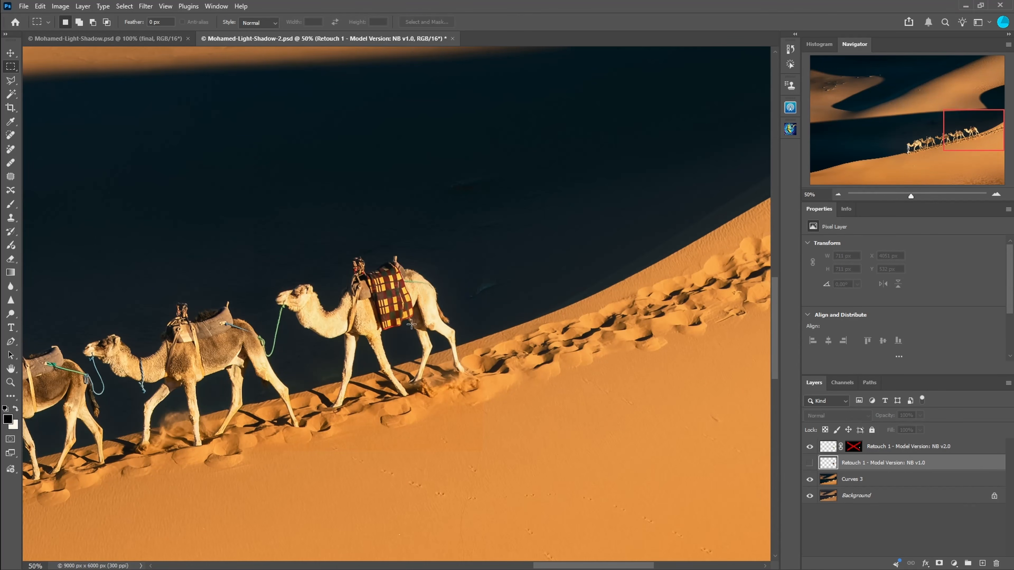
# Step: Re-enable the NB v2.0 retouch layer's mask and toggle that layer's visibility to compare the whole image
pyautogui.scroll(1, 411, 325)
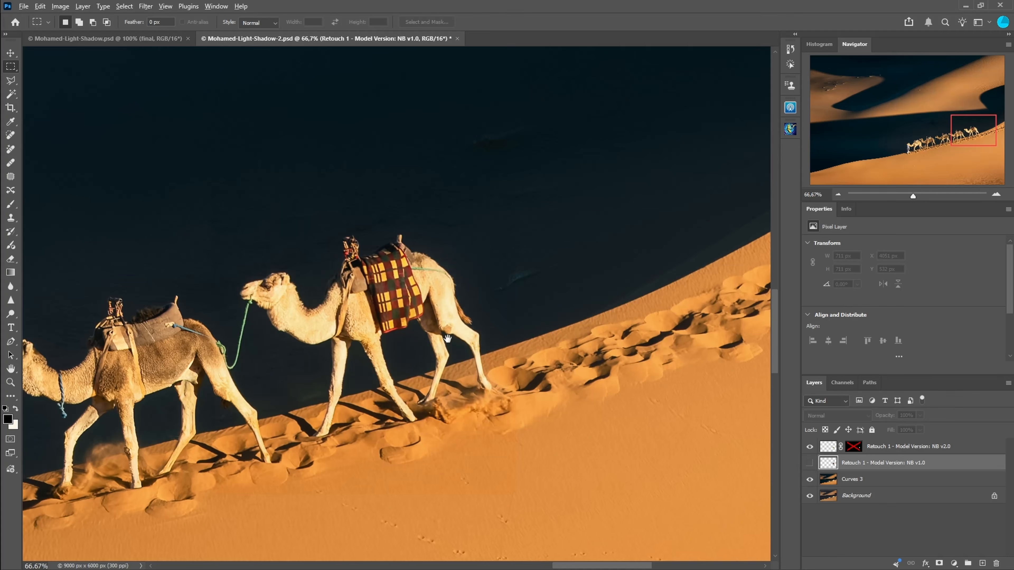
pyautogui.scroll(-5, 447, 339)
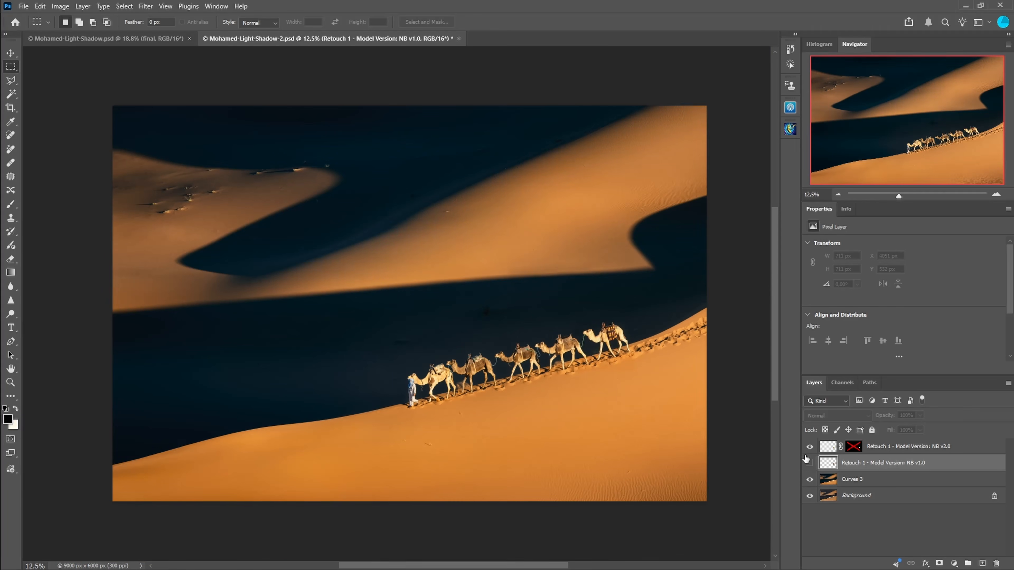
pyautogui.click(810, 448)
pyautogui.click(810, 447)
pyautogui.click(853, 449)
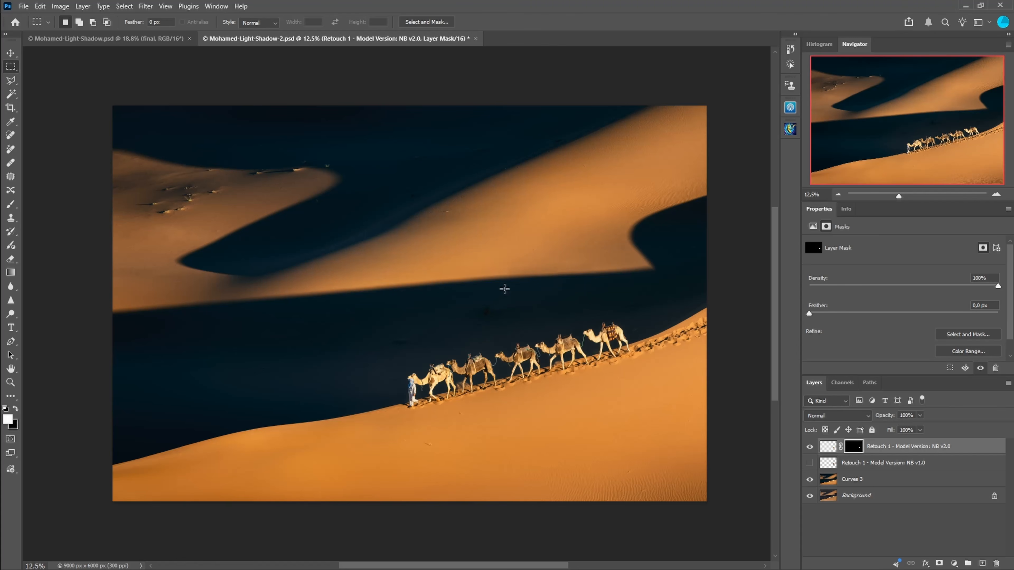
pyautogui.click(810, 448)
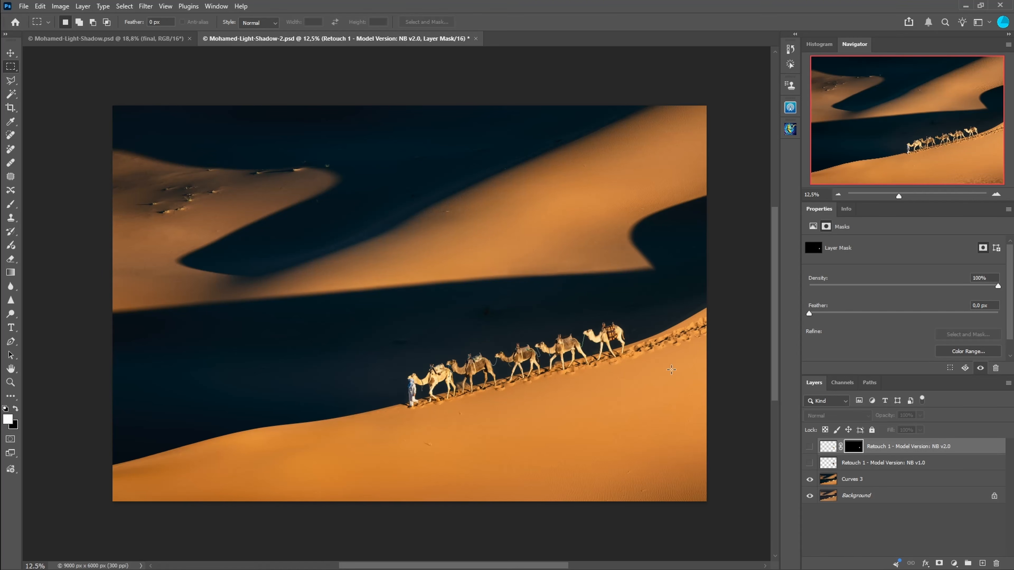
pyautogui.click(809, 448)
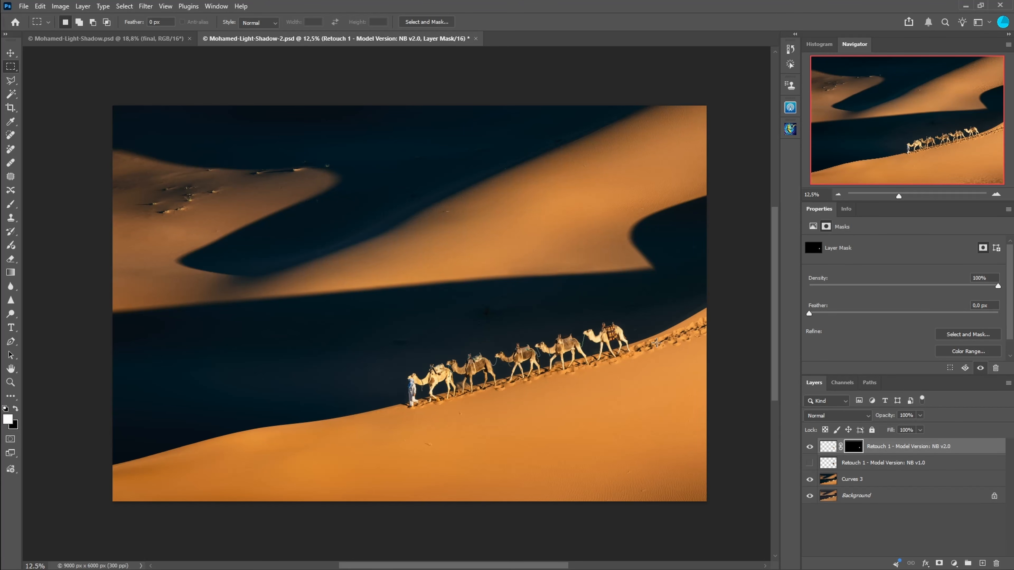
pyautogui.scroll(3, 626, 344)
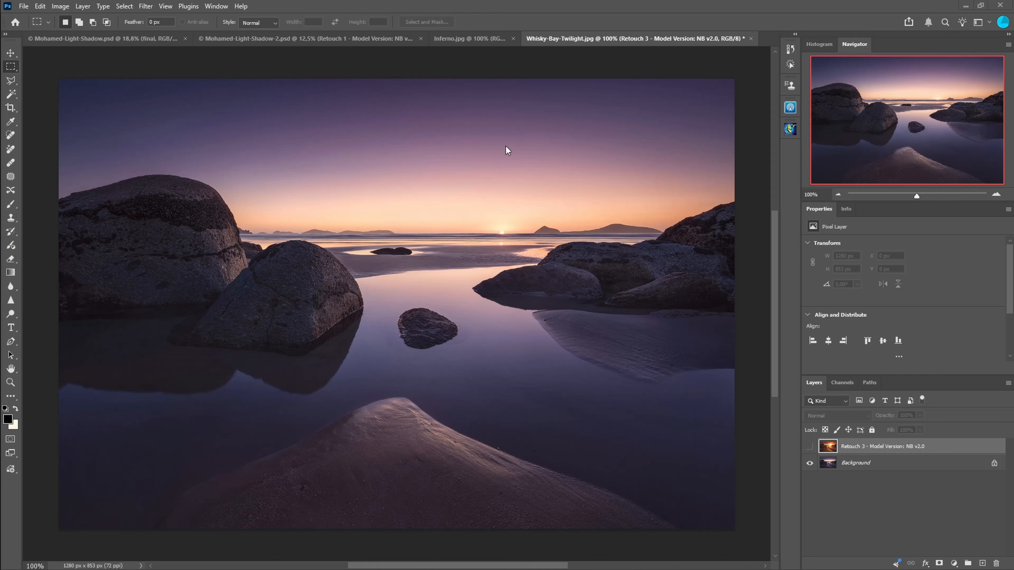
# Step: Open the Whisky-Bay-Twilight document and review Retouch 3's reference image and prompt in the Basic Retouch panel
pyautogui.click(459, 39)
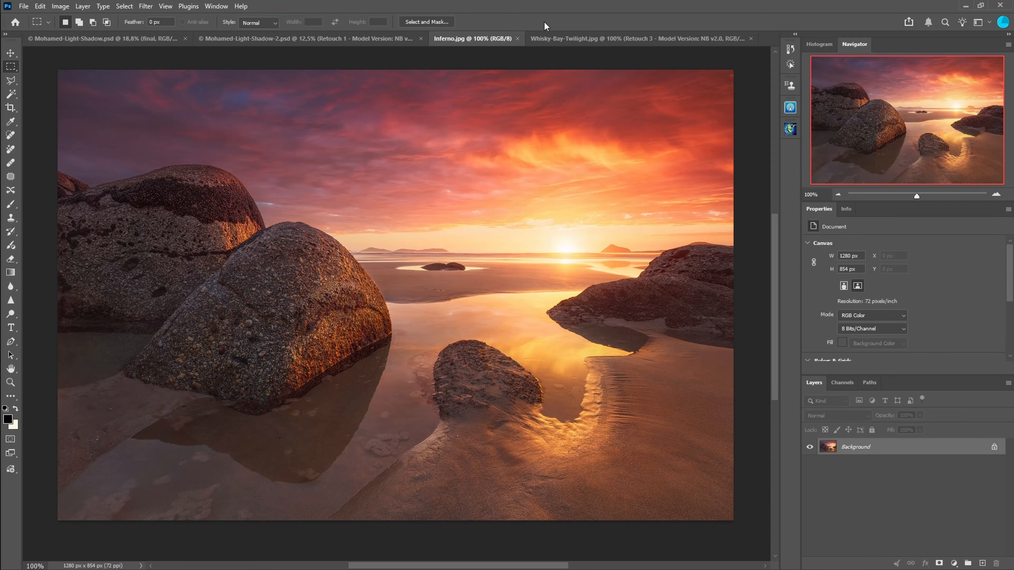
pyautogui.click(545, 38)
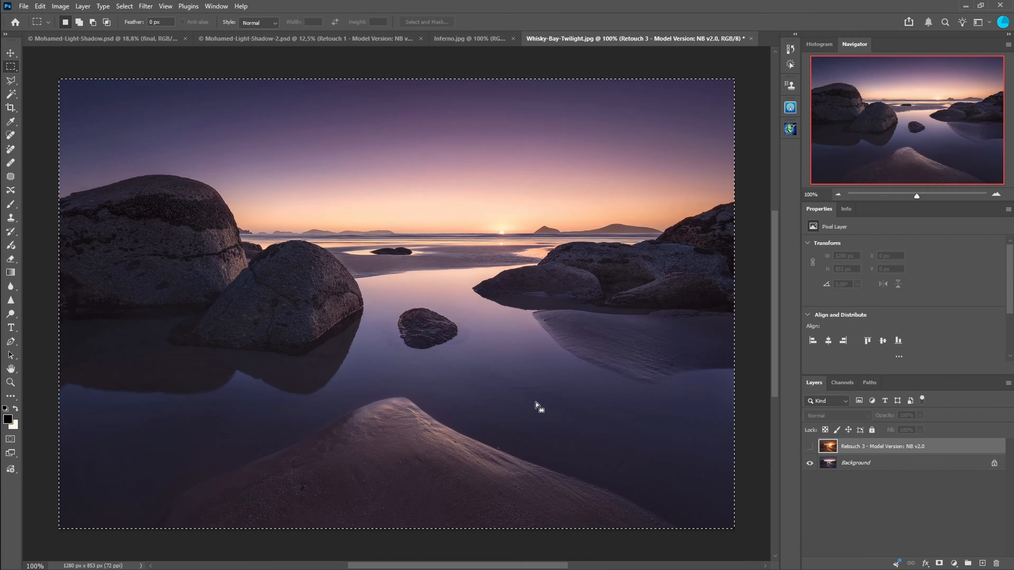
pyautogui.click(789, 129)
pyautogui.click(694, 212)
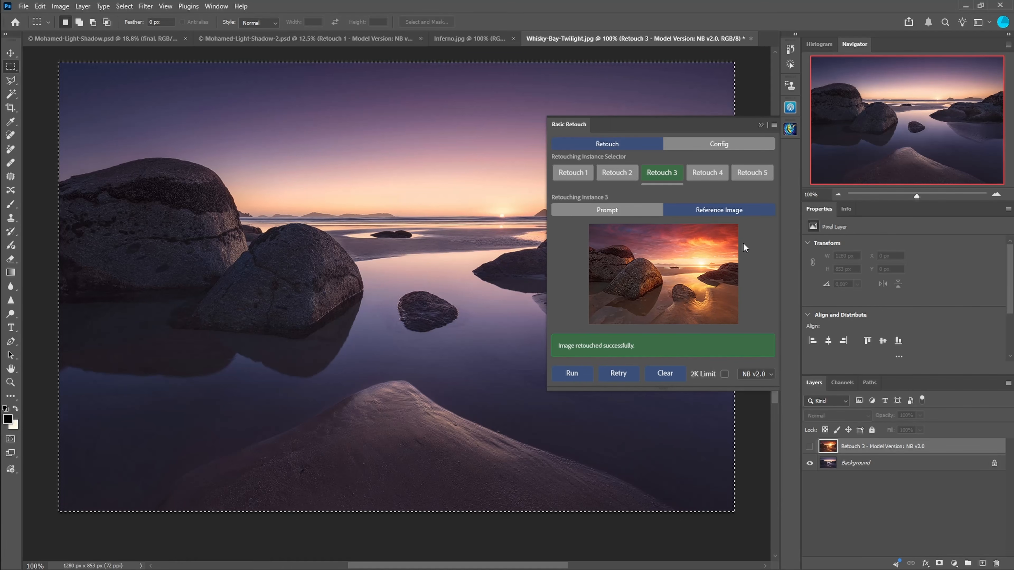
pyautogui.click(607, 209)
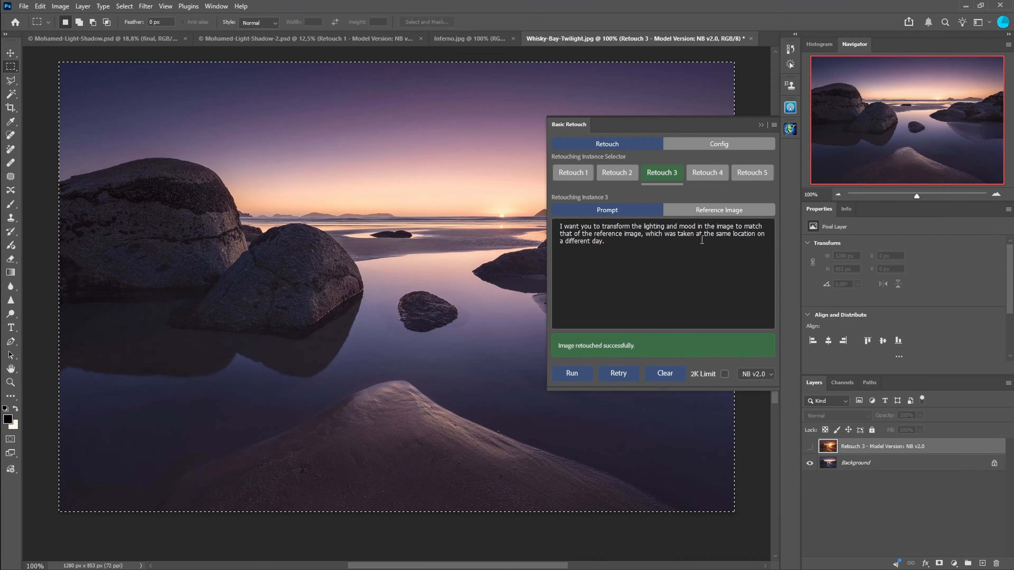
pyautogui.click(759, 125)
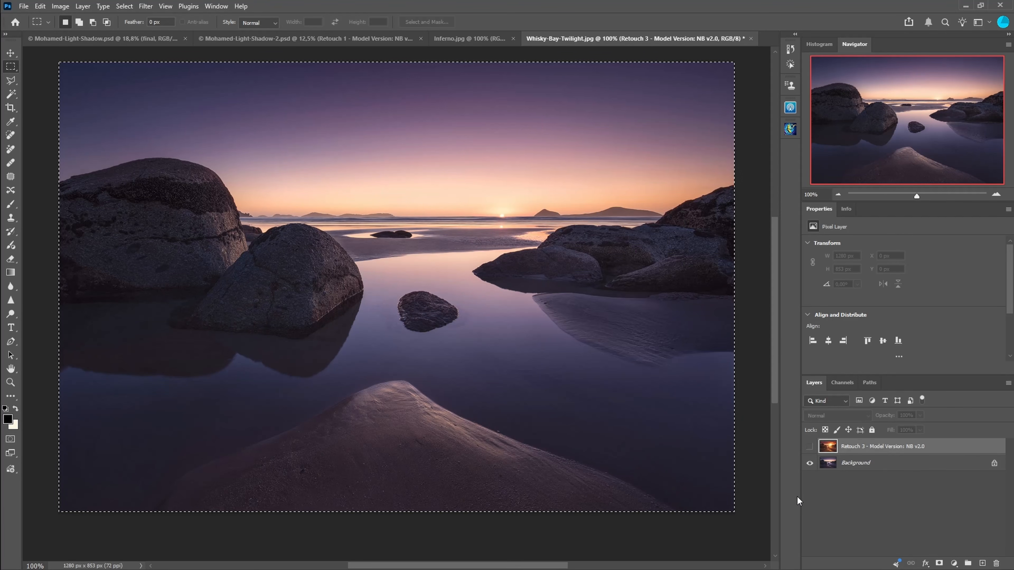
# Step: Compare the Retouch 3 NB v2.0 layer with the original and the Inferno reference by toggling visibility and zooming to 200%
pyautogui.click(809, 447)
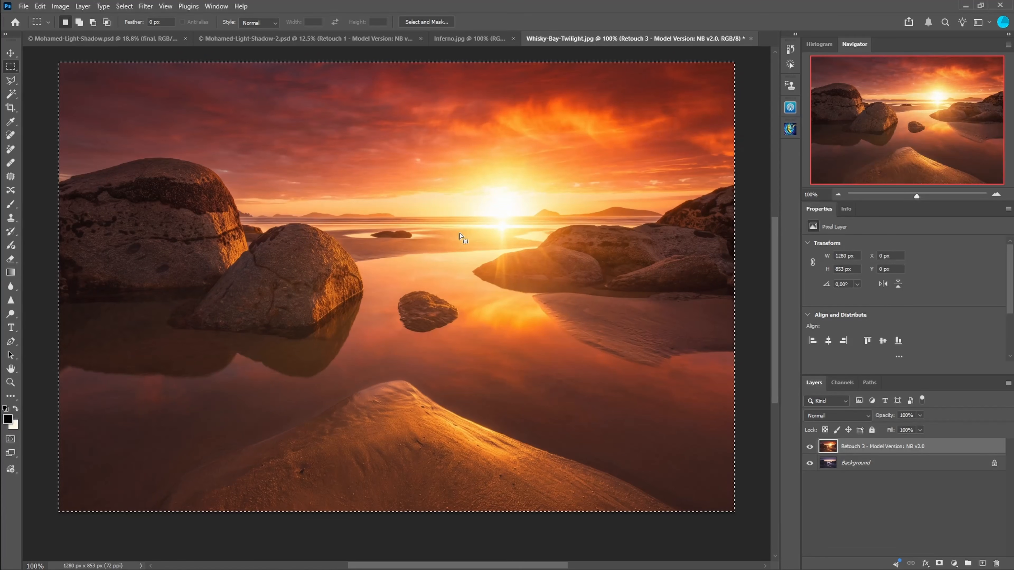
pyautogui.click(472, 38)
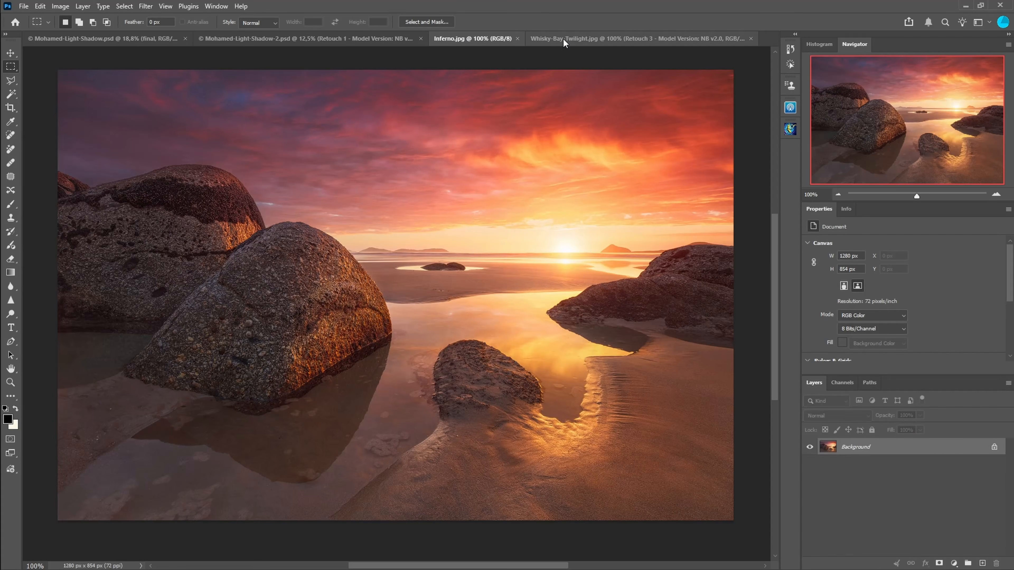
pyautogui.click(581, 40)
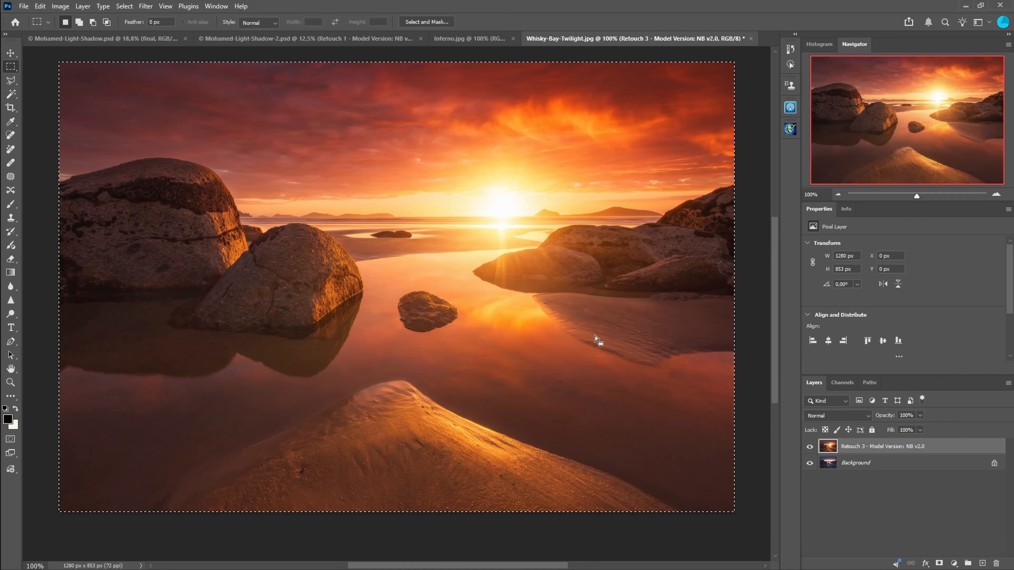
pyautogui.click(809, 447)
pyautogui.click(809, 447)
pyautogui.click(810, 447)
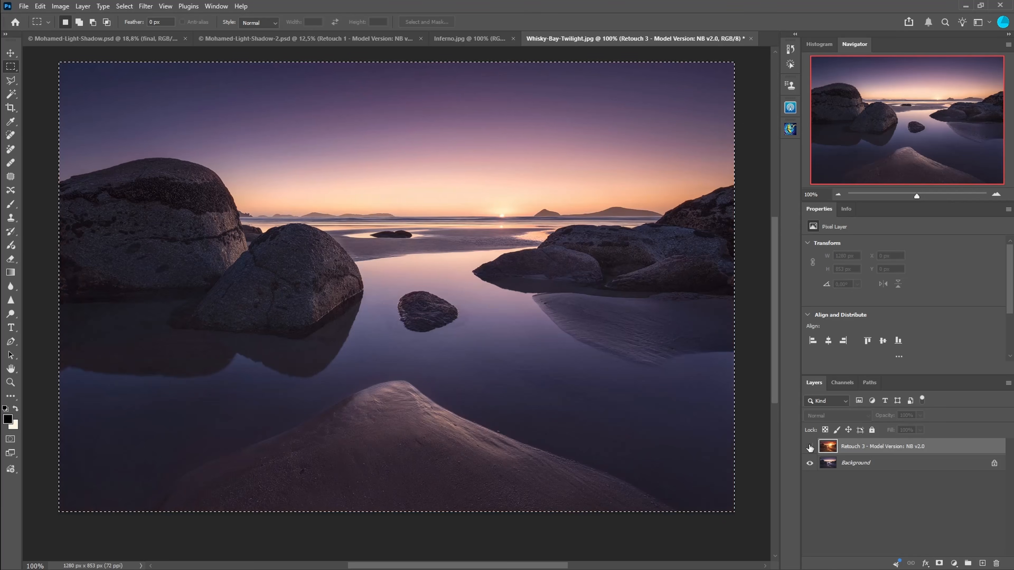
pyautogui.click(809, 447)
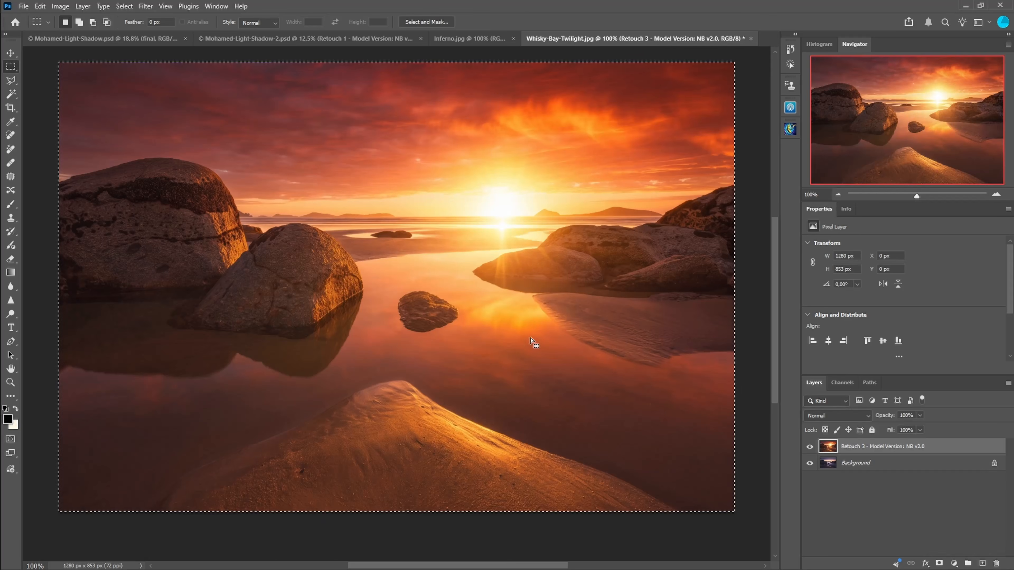
pyautogui.keyDown('ctrl'); pyautogui.click(525, 257); pyautogui.keyUp('ctrl')
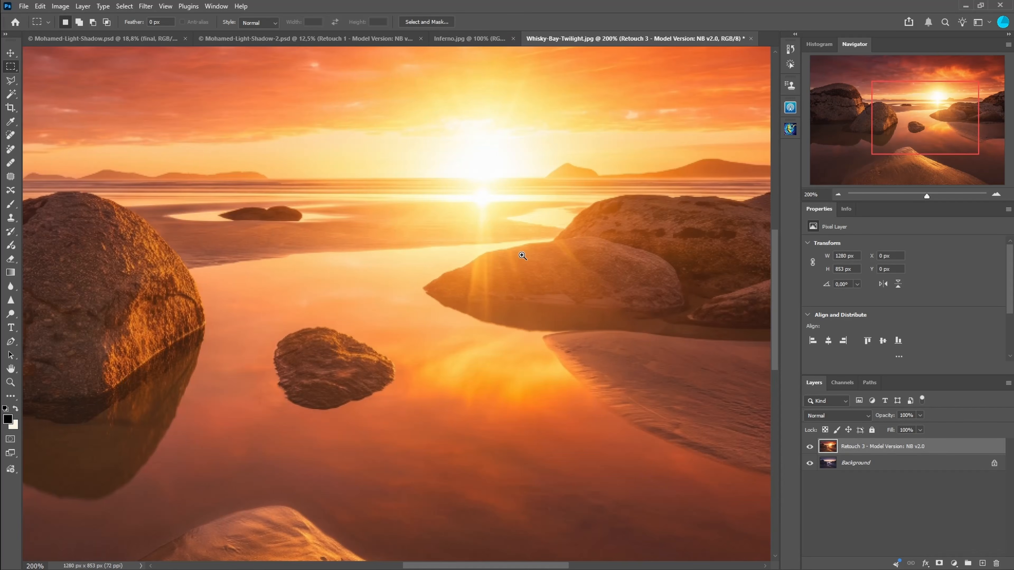
pyautogui.keyDown('alt'); pyautogui.click(522, 255); pyautogui.keyUp('alt')
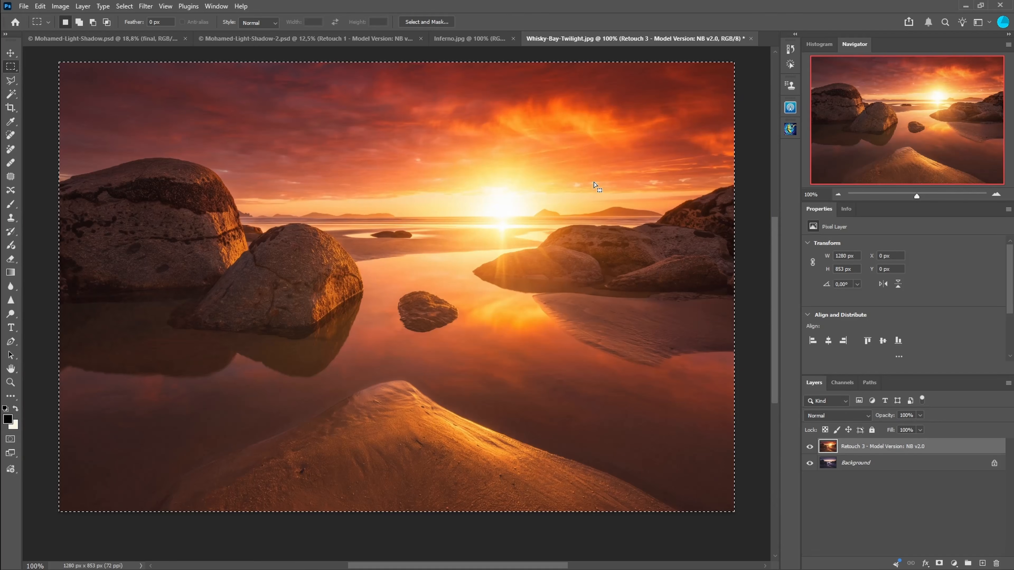
pyautogui.click(810, 447)
pyautogui.click(809, 447)
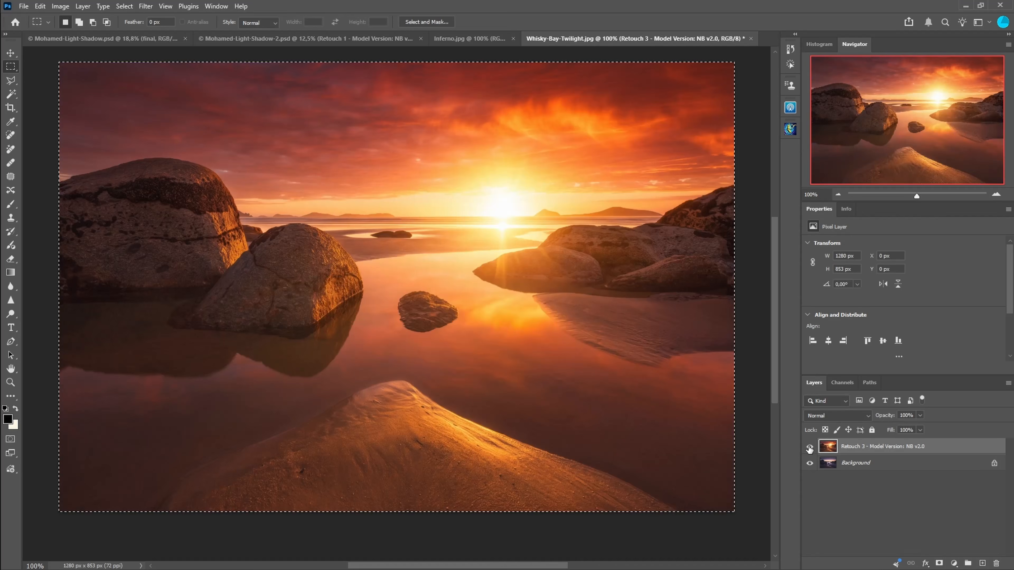
# Step: Review the Retouch 3 prompt again and toggle the retouch layer's visibility for another before/after comparison
pyautogui.click(790, 130)
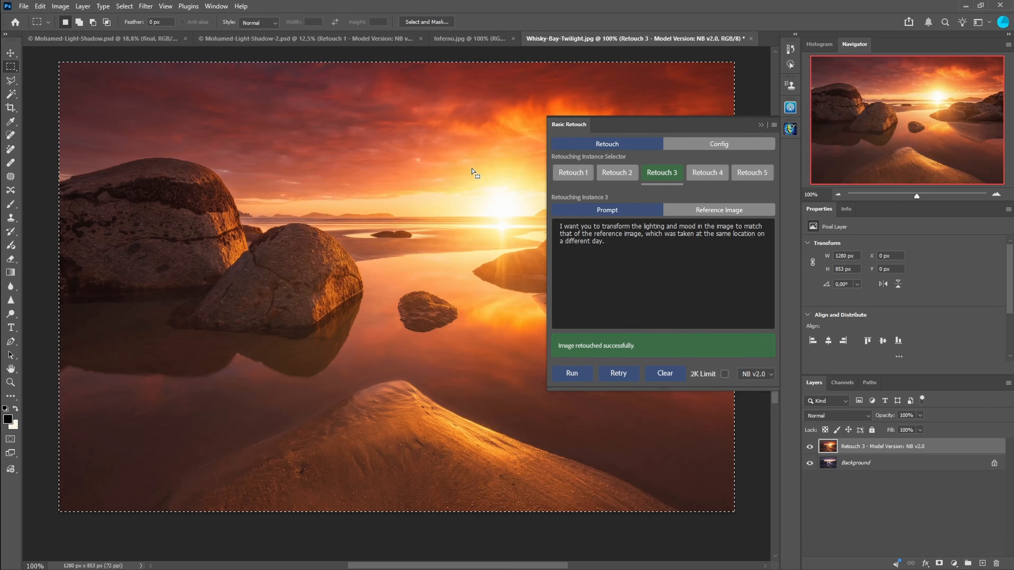
pyautogui.click(761, 125)
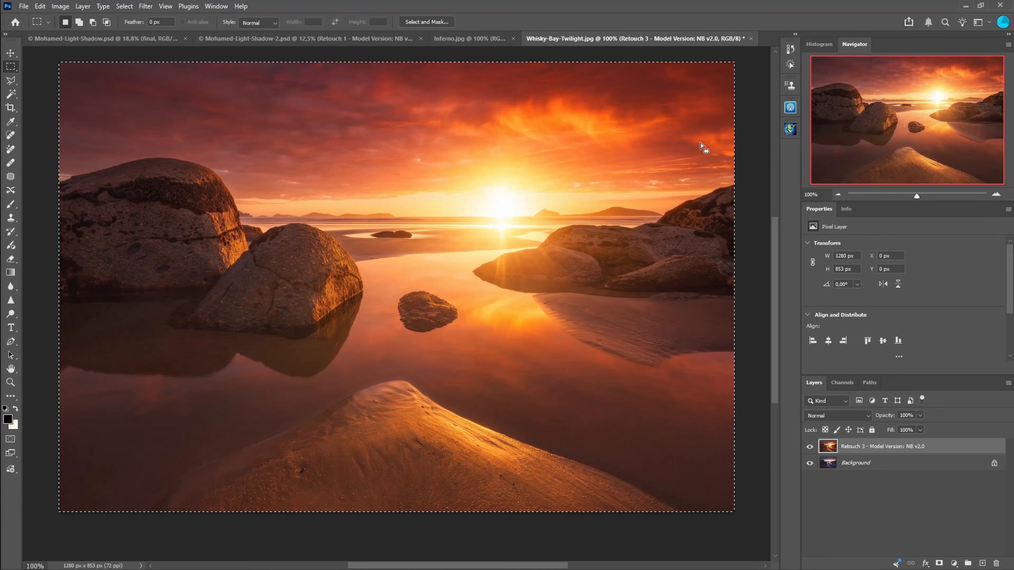
pyautogui.scroll(1, 482, 52)
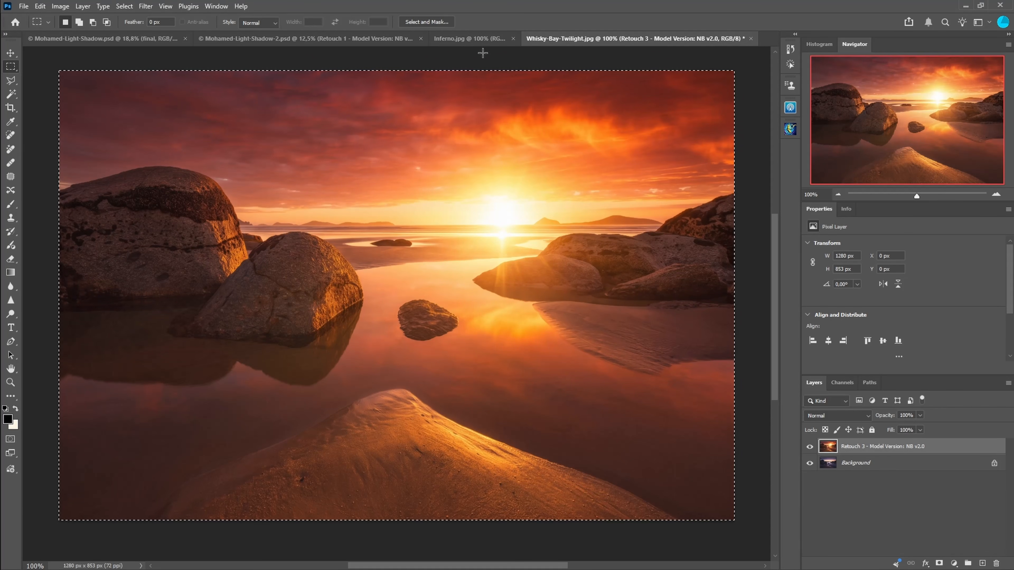
pyautogui.click(809, 447)
pyautogui.click(809, 447)
pyautogui.click(809, 446)
pyautogui.click(810, 447)
pyautogui.click(809, 447)
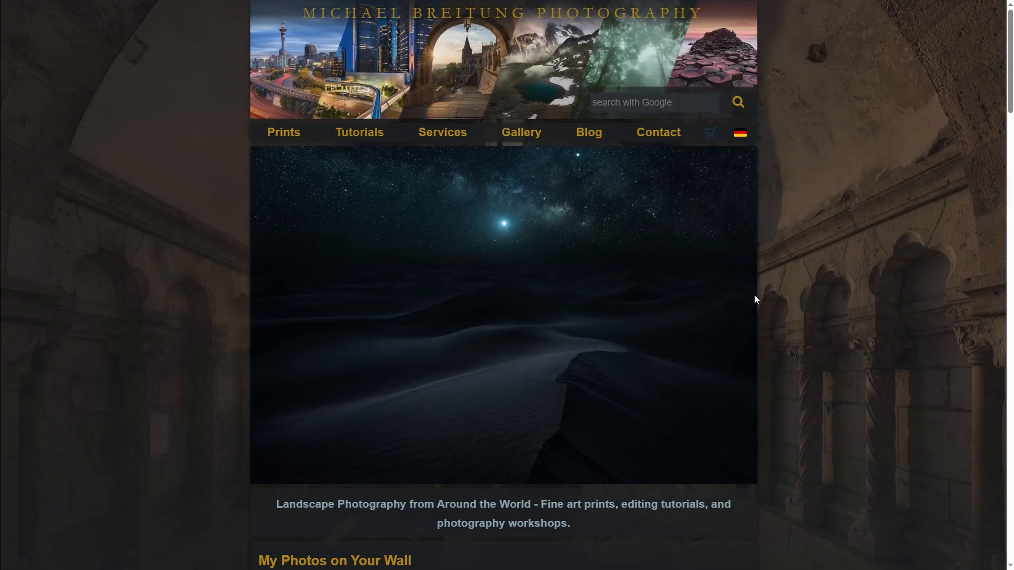
# Step: On the Michael Breitung Photography website, open Tutorials and the Advanced Retouching Plugin for Photoshop page
pyautogui.click(361, 130)
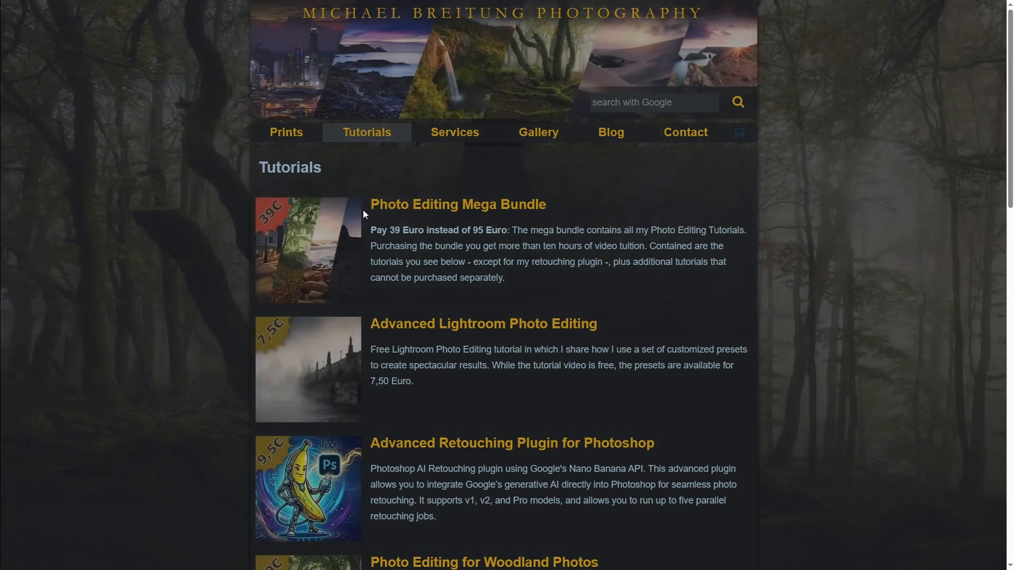
pyautogui.scroll(-2, 363, 209)
pyautogui.click(408, 364)
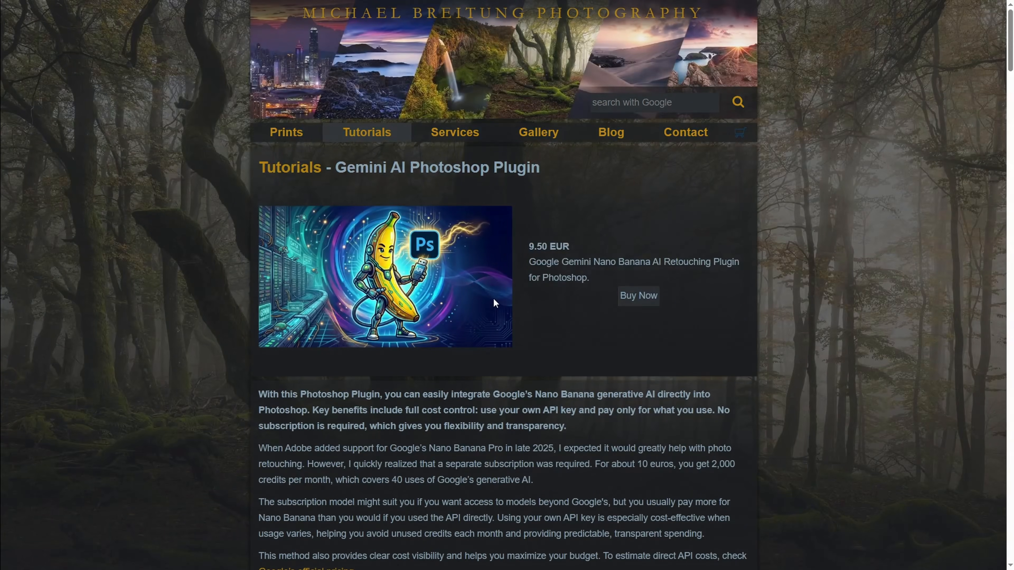
# Step: Scroll through the plugin page's description, usage instructions and prompting guide
pyautogui.moveTo(1010, 48); pyautogui.dragTo(1011, 84)
pyautogui.scroll(-6, 756, 230)
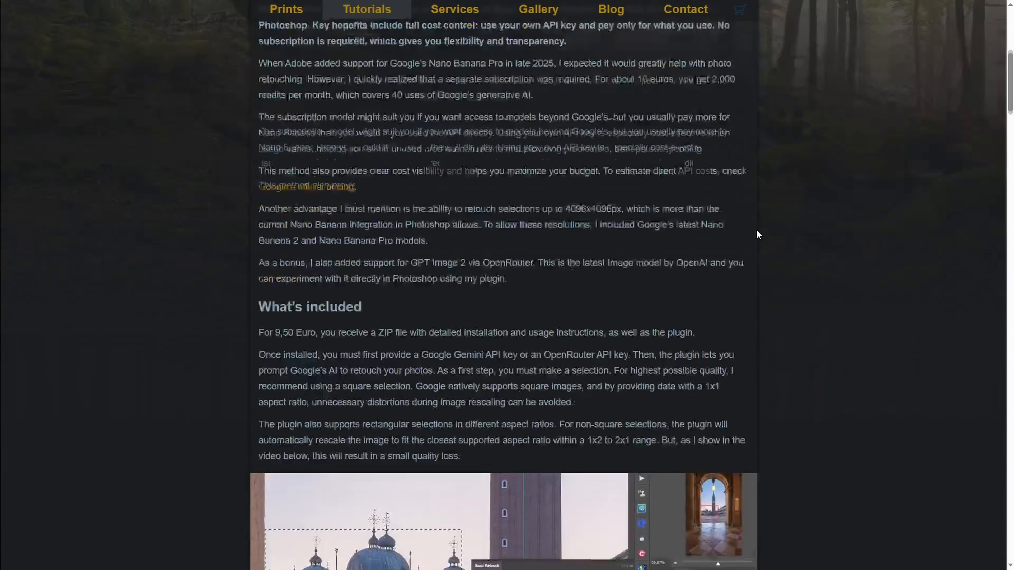
pyautogui.scroll(-12, 756, 231)
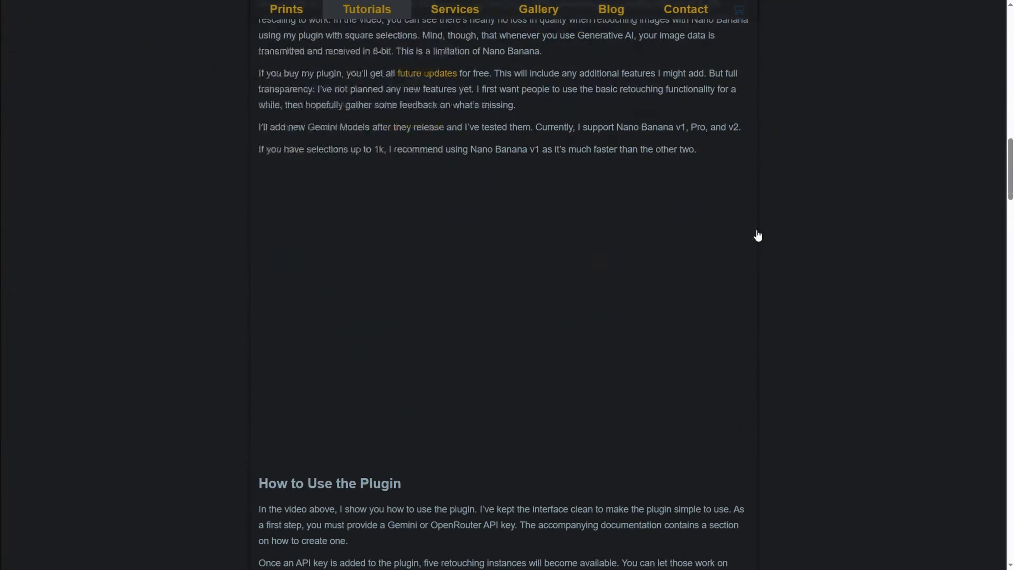
pyautogui.scroll(-9, 757, 235)
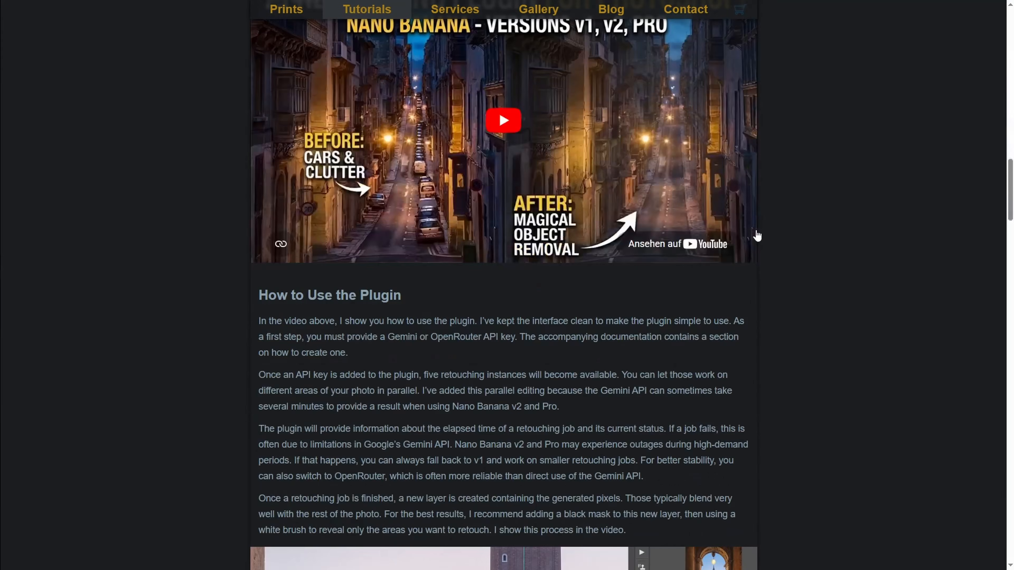
pyautogui.scroll(-20, 757, 235)
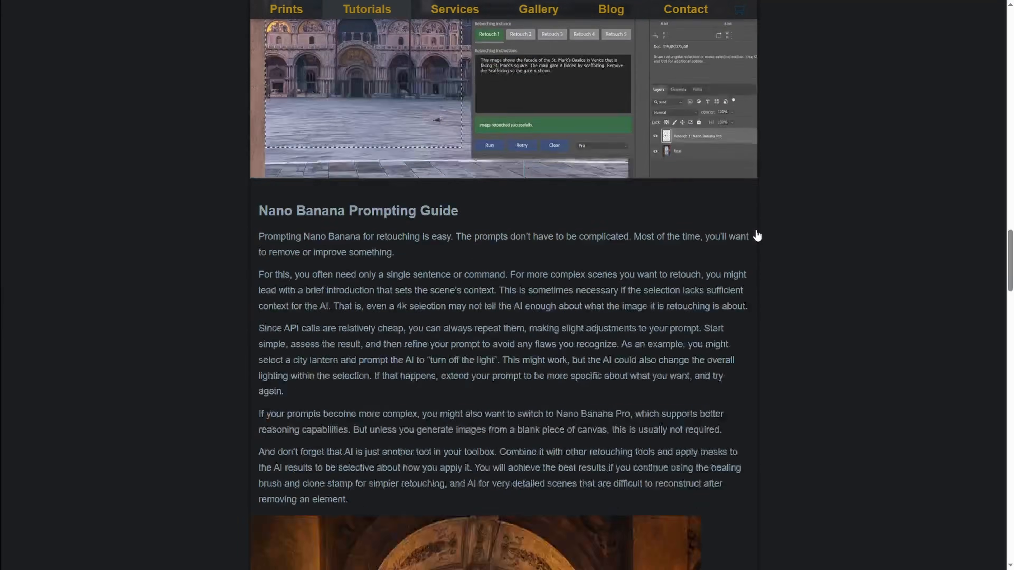
pyautogui.scroll(-15, 756, 235)
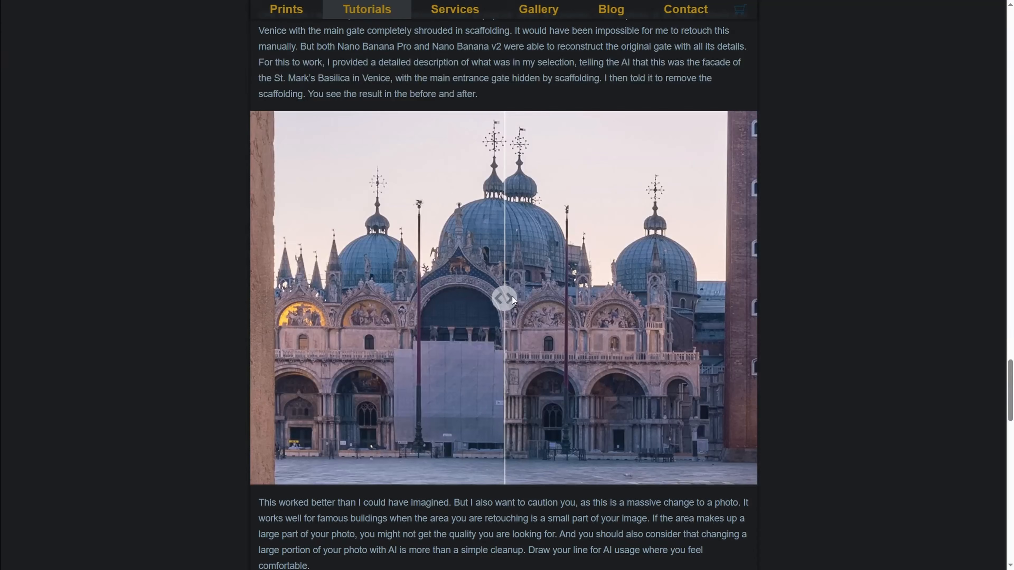
# Step: Drag the before/after sliders of the St. Mark's Basilica and Valletta street examples to compare them
pyautogui.moveTo(512, 296); pyautogui.dragTo(351, 296)
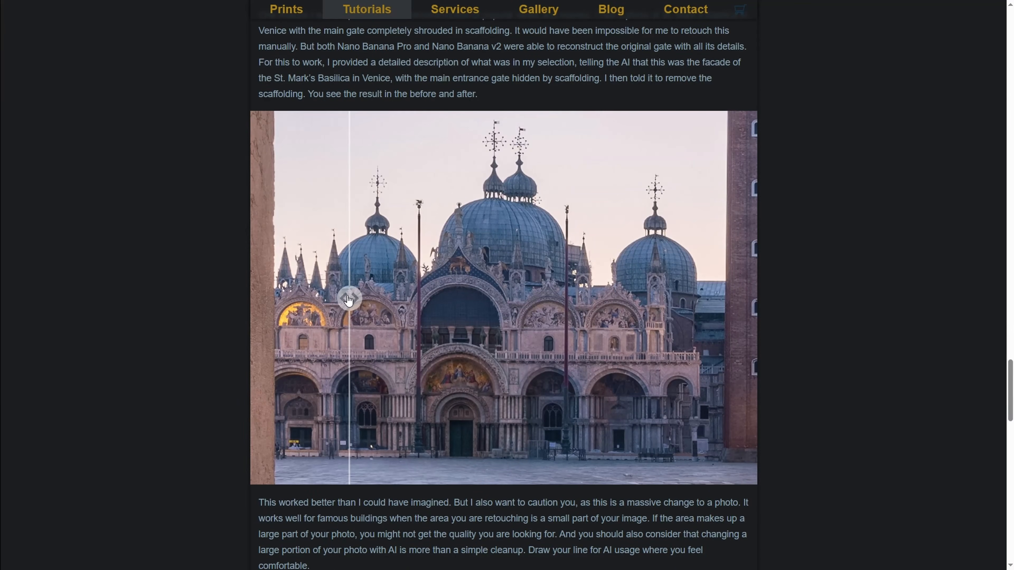
pyautogui.scroll(-19, 351, 298)
pyautogui.scroll(-3, 348, 300)
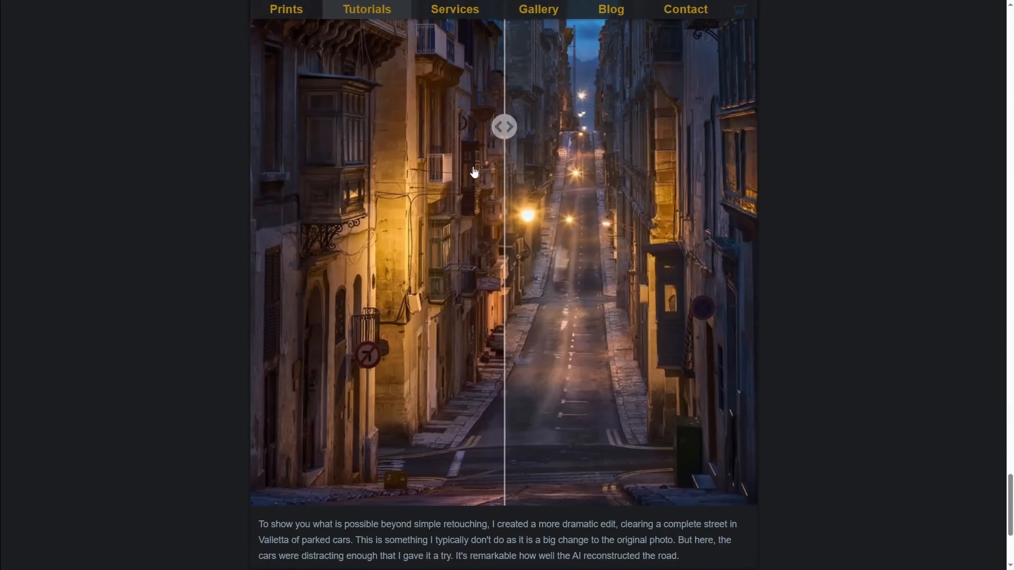
pyautogui.moveTo(502, 126); pyautogui.dragTo(358, 176)
pyautogui.scroll(-4, 356, 175)
pyautogui.scroll(20, 356, 175)
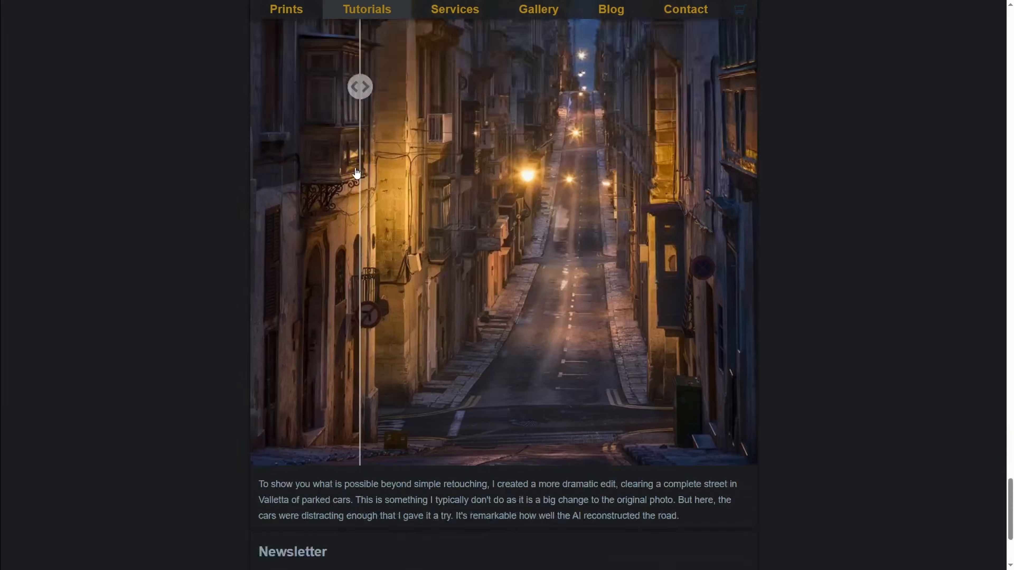